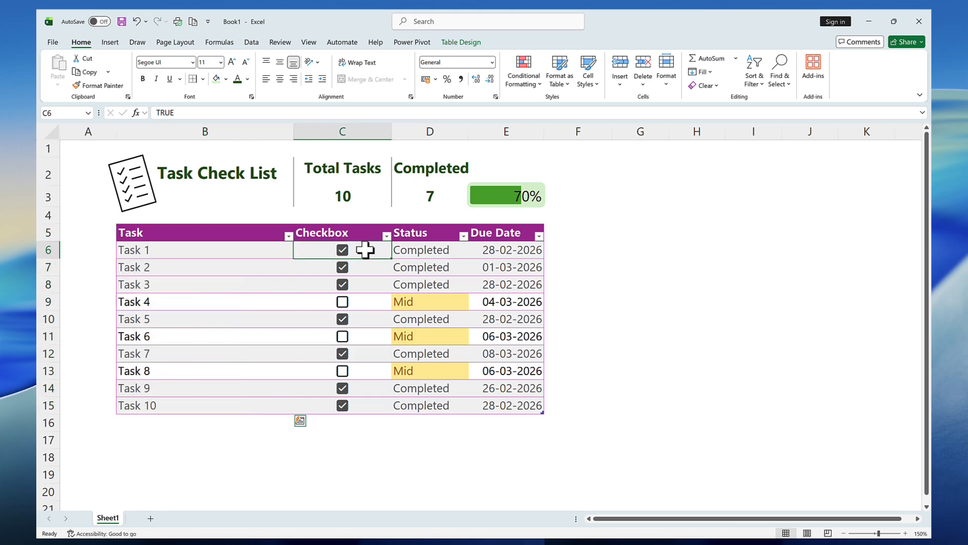
- Clear the checkboxes of Tasks 1, 2 and 3 and tick Task 4, toggling Task 5 off and back on
left_click(343, 250)
left_click(343, 267)
left_click(342, 284)
left_click(343, 318)
left_click(343, 303)
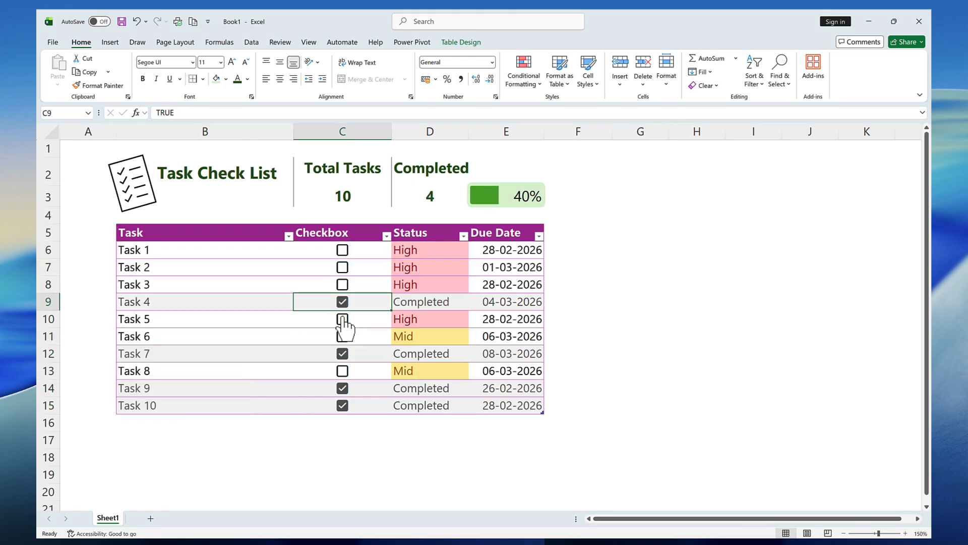
left_click(343, 319)
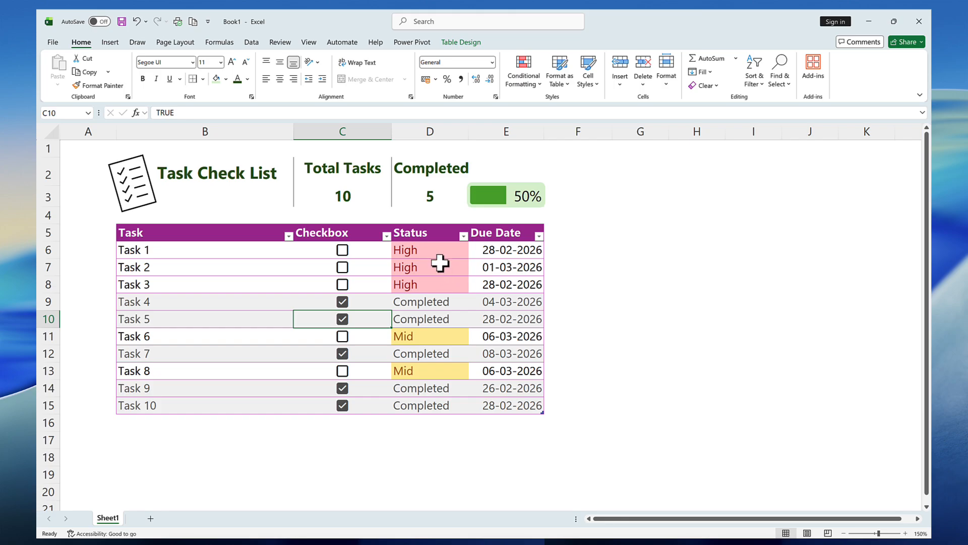
- Review the status and due date cells of Tasks 1 to 3 and tick the checkbox of Task 2
left_click_drag(437, 252, 438, 282)
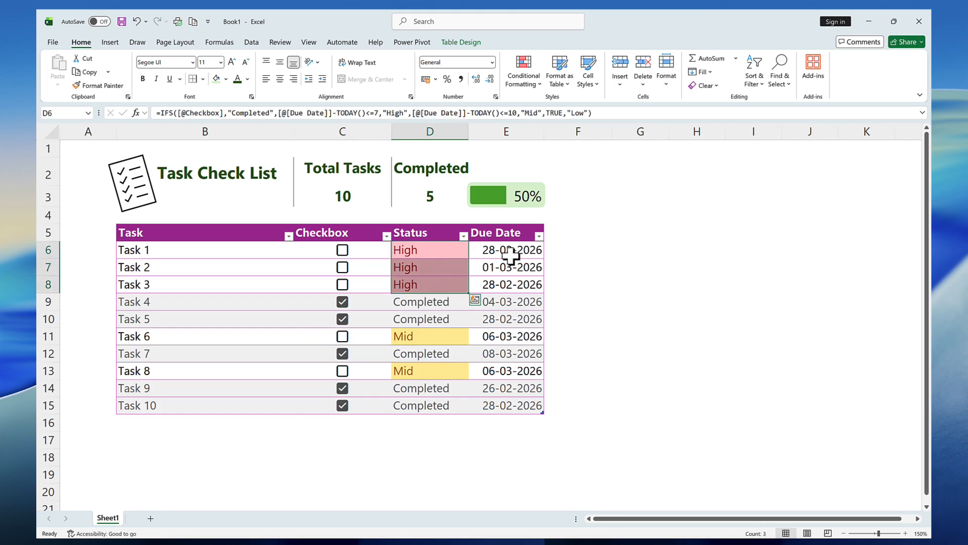
left_click_drag(498, 251, 510, 285)
left_click(585, 284)
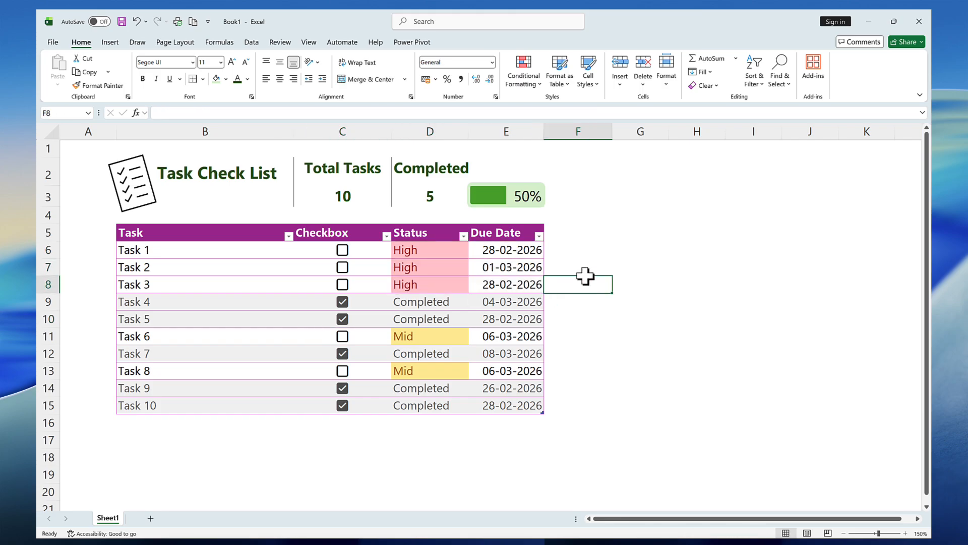
left_click(577, 201)
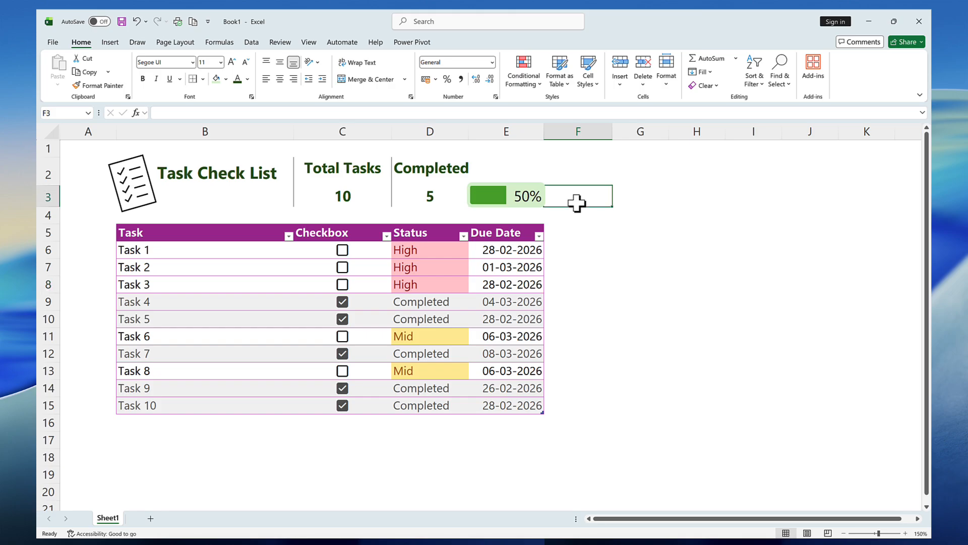
left_click(342, 266)
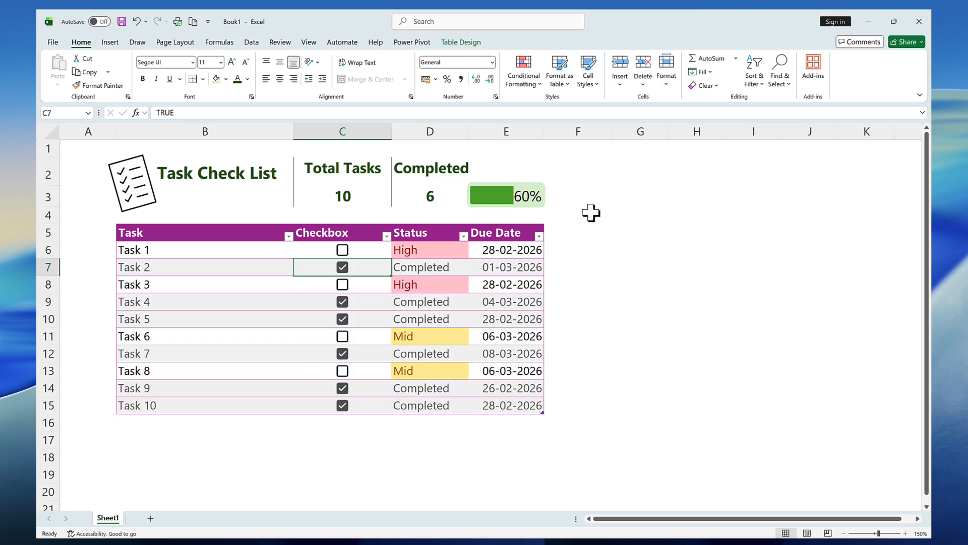
- Add a new worksheet and enter the headers Task, Checkbox, Status and Due Date in cells C6 to F6
left_click(151, 518)
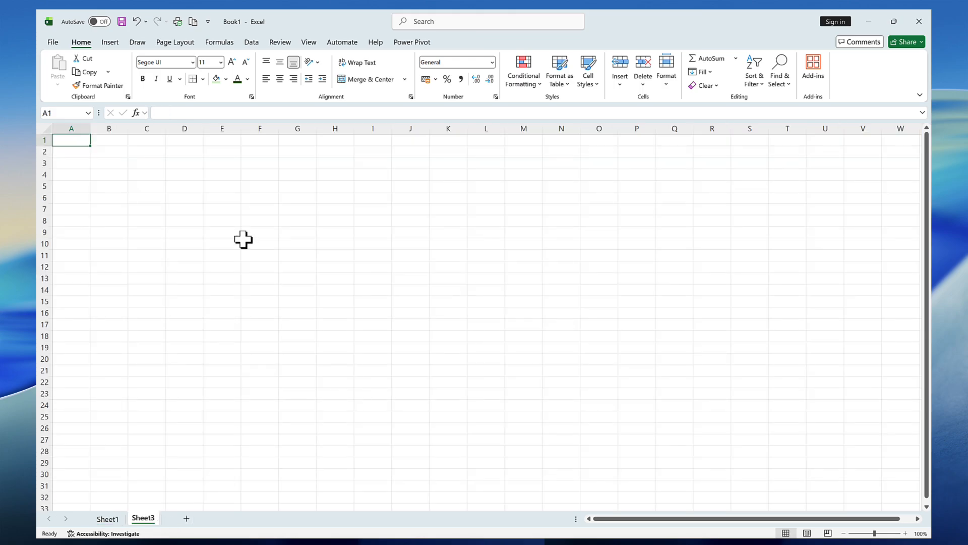
left_click(145, 176)
left_click(142, 199)
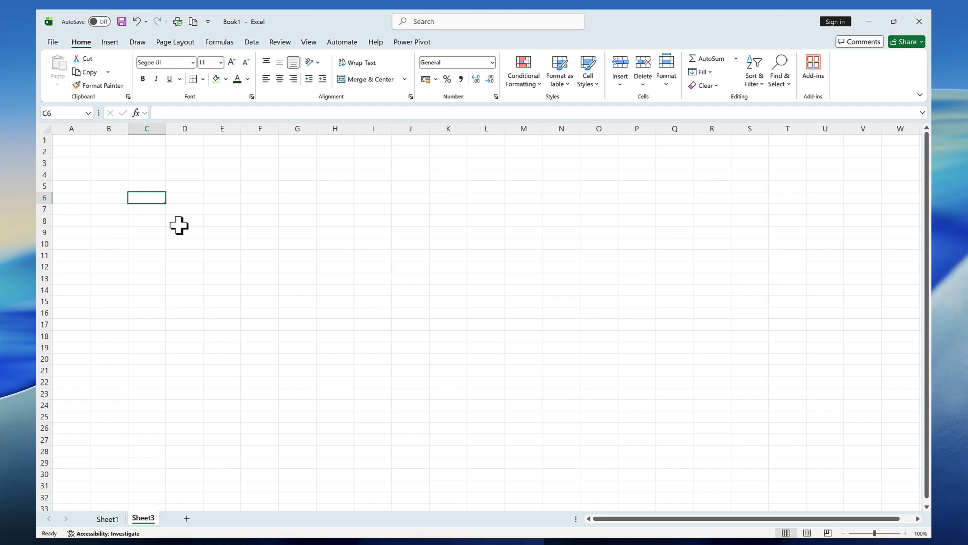
type("Task")
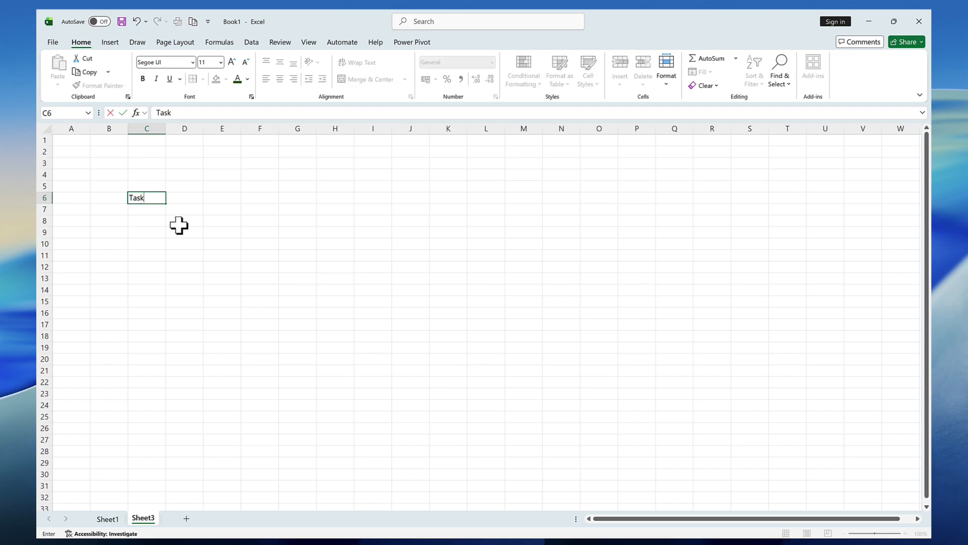
key("Tab")
type("Checkbox")
key("Tab")
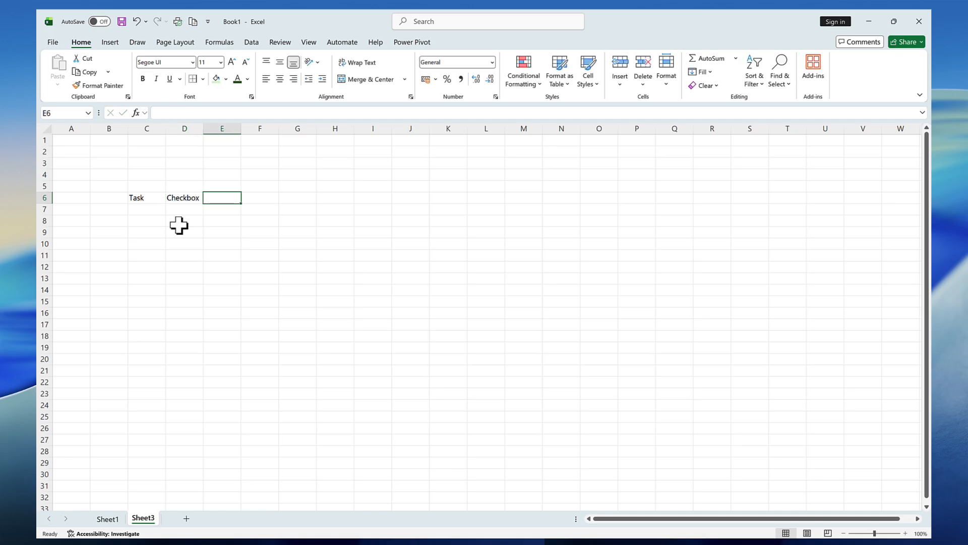
type("Status")
key("Tab")
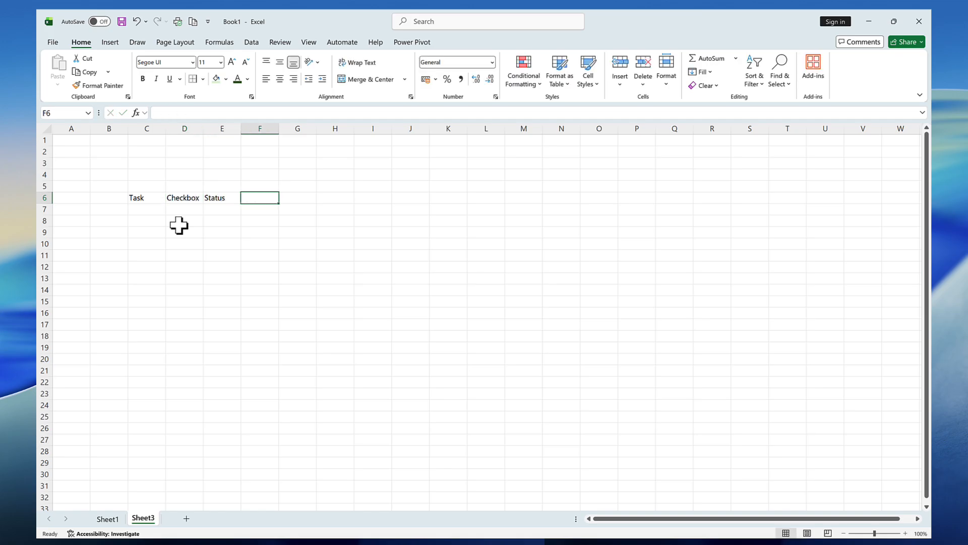
type("Due Date")
key("Return")
- Widen column C, paste Task 1 to Task 10 as values into C7:C16 and the due dates as values and number formats into F7:F16
left_click_drag(166, 128, 201, 129)
key("ctrl+c")
key("ctrl+alt+v")
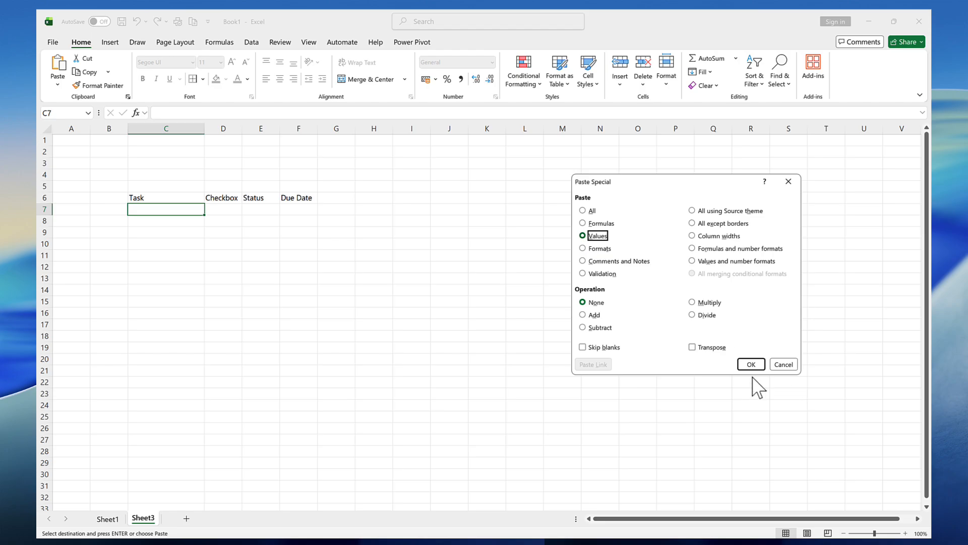
left_click(751, 364)
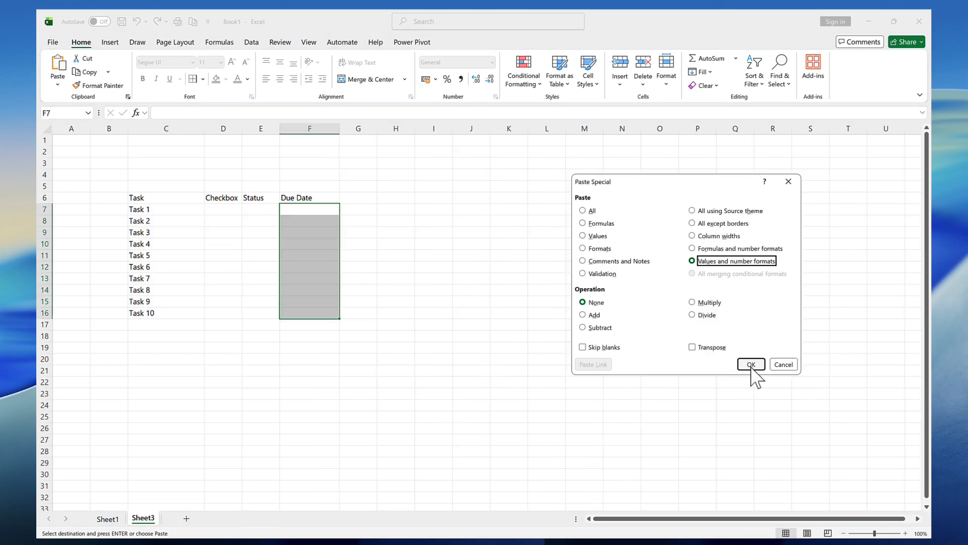
left_click(750, 365)
left_click(472, 243)
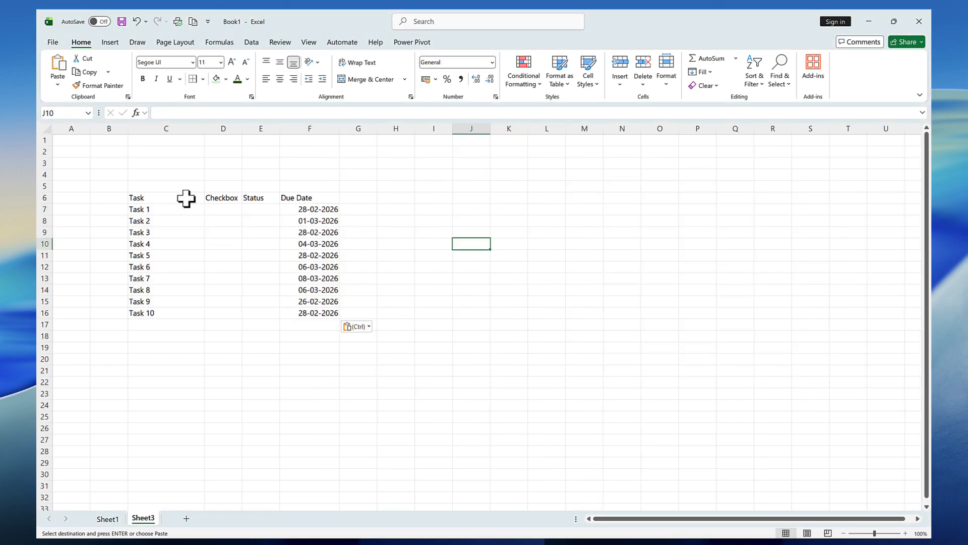
- Convert the range C6:F16 into a table with headers and name the table Task
left_click(156, 220)
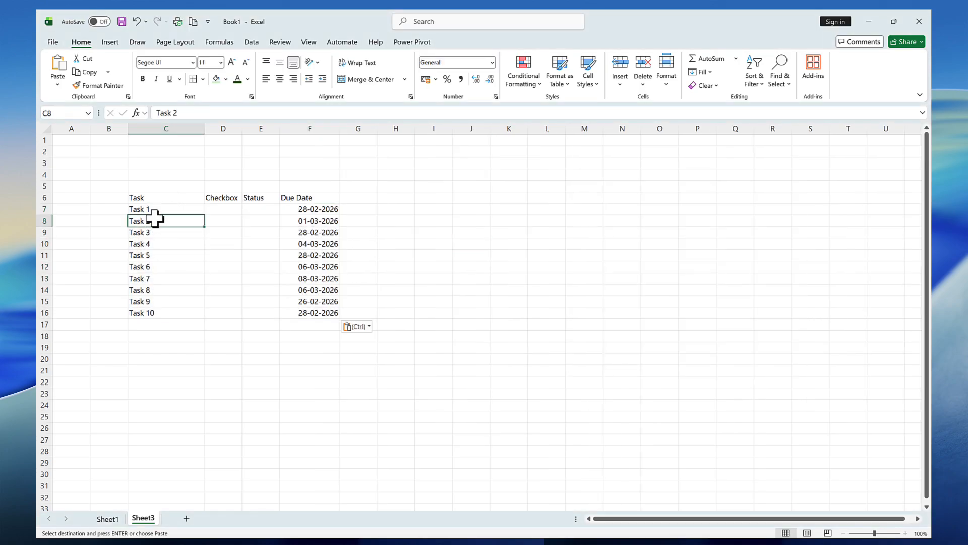
left_click(111, 43)
left_click(135, 70)
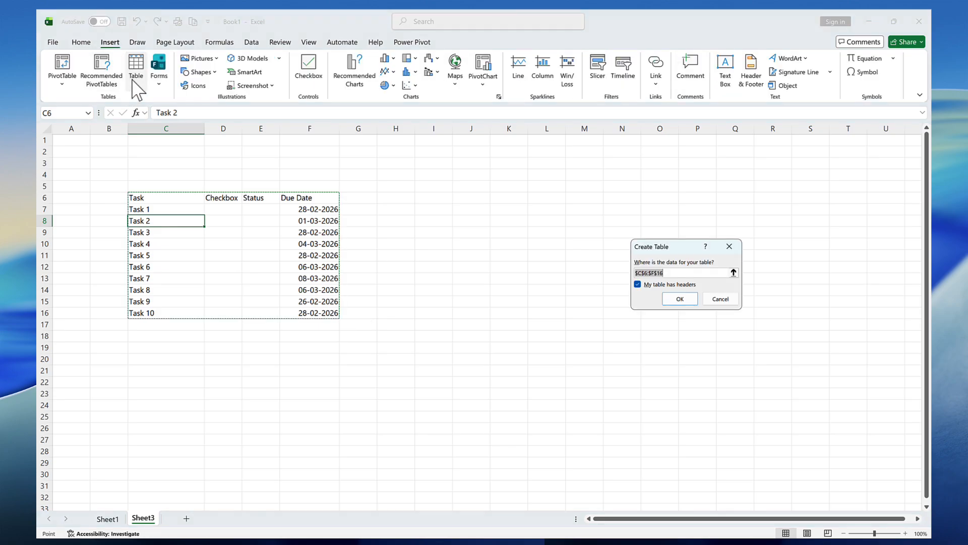
left_click(676, 300)
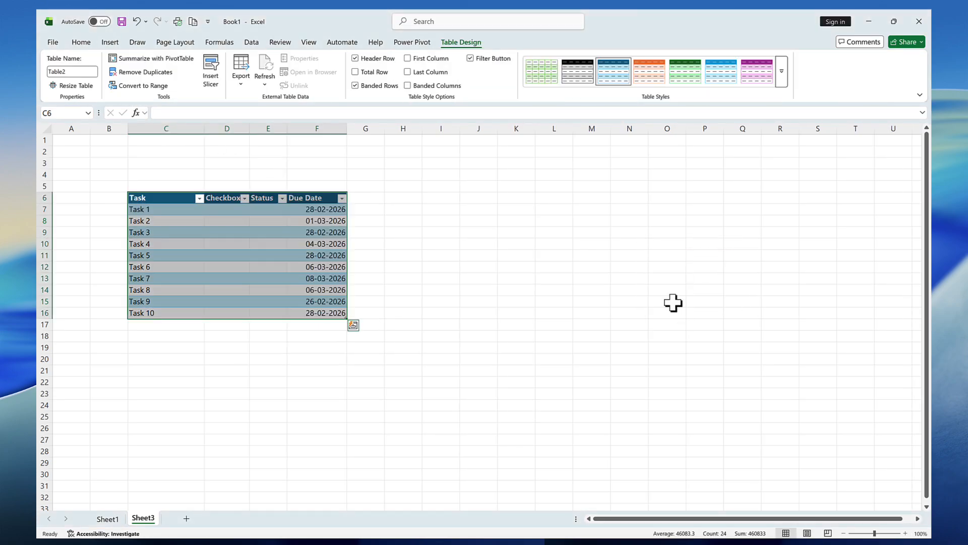
left_click(79, 71)
type("Task")
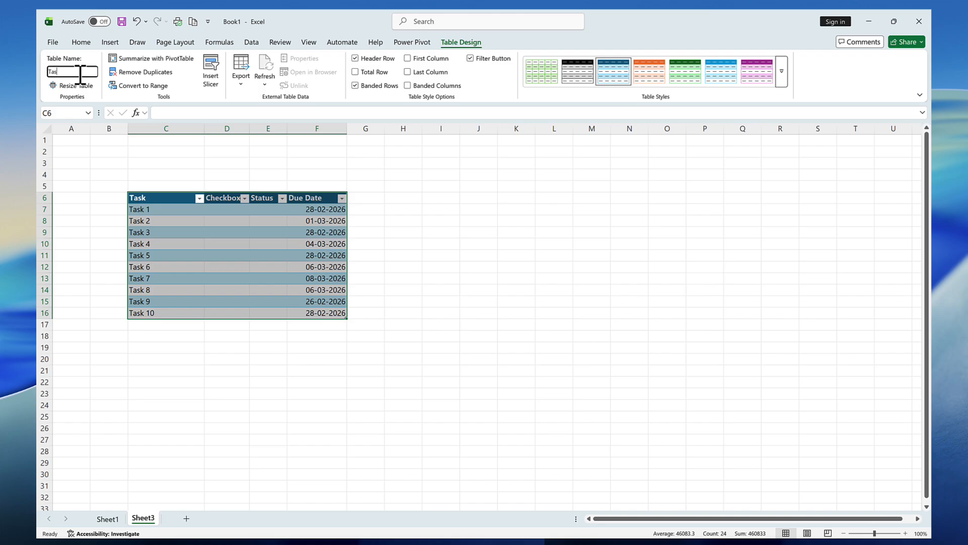
key("Return")
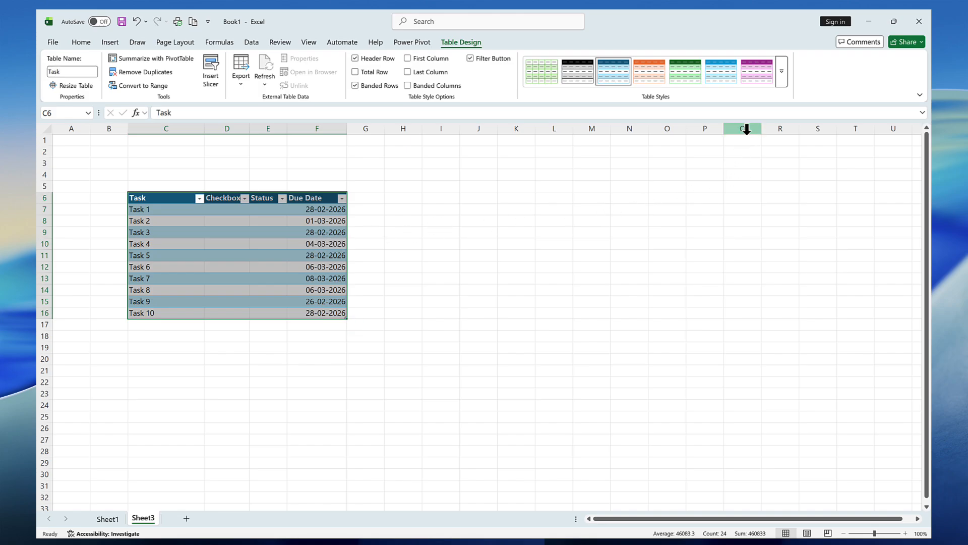
- Apply the light orange table style with a solid header row to the Task table
left_click(781, 81)
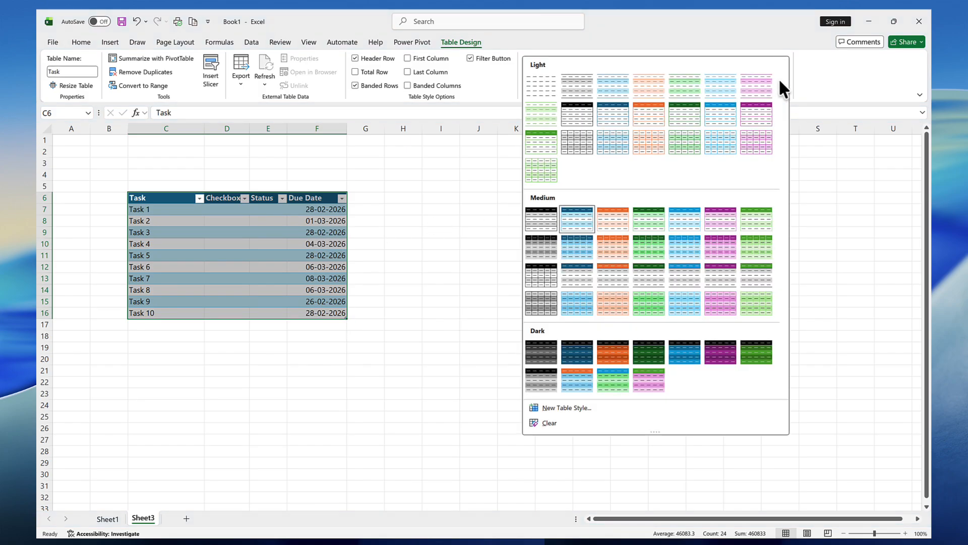
left_click(651, 121)
scroll(567, 355, "up", 3, "ctrl")
left_click(567, 355)
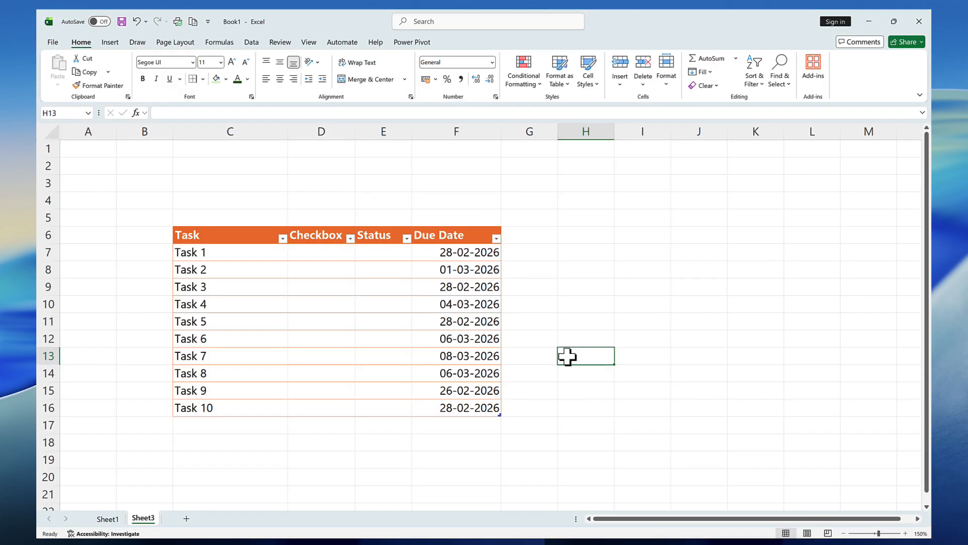
- Insert checkboxes into all ten cells of the table's Checkbox column
left_click(324, 223)
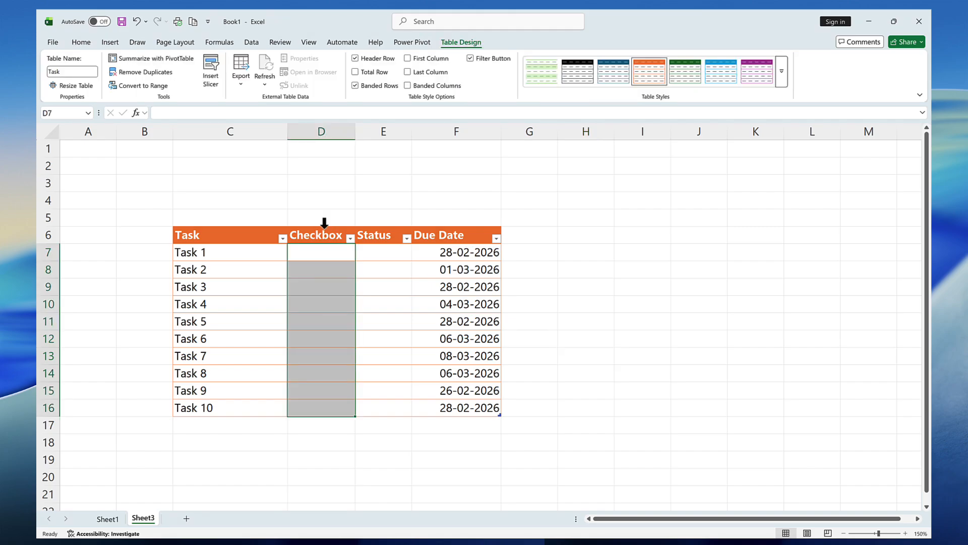
left_click(116, 44)
left_click(309, 68)
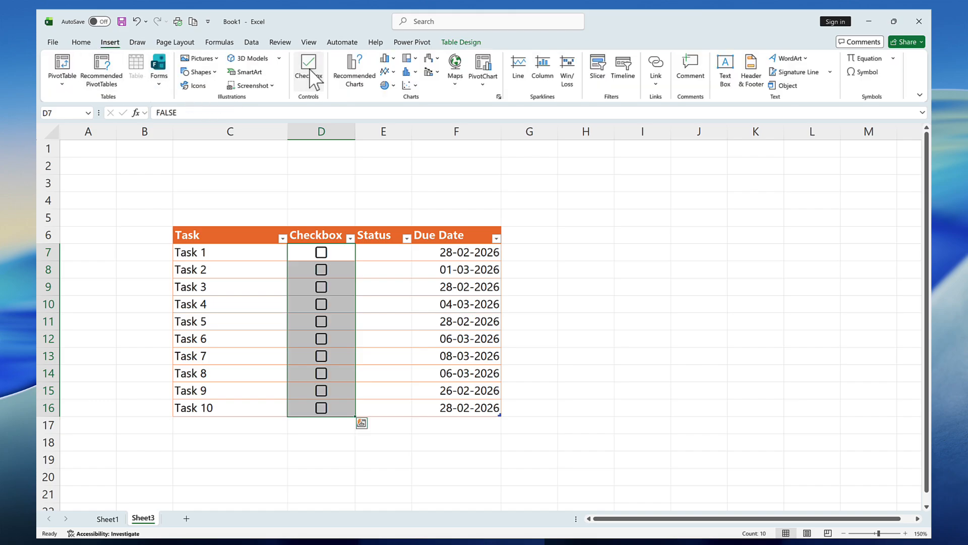
- Start an IFS formula in E7 that returns "Completed" when the row's Checkbox value is true
left_click(382, 253)
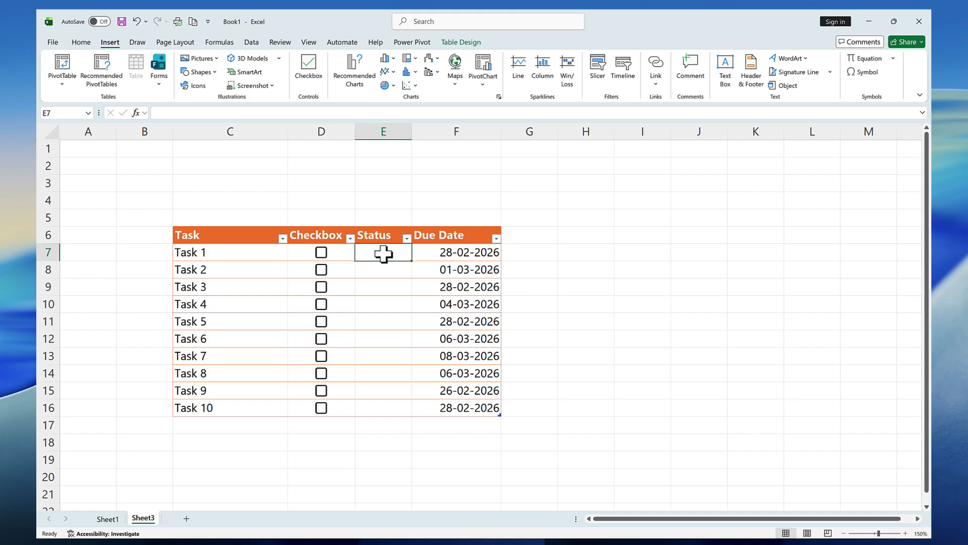
type("=IFS(")
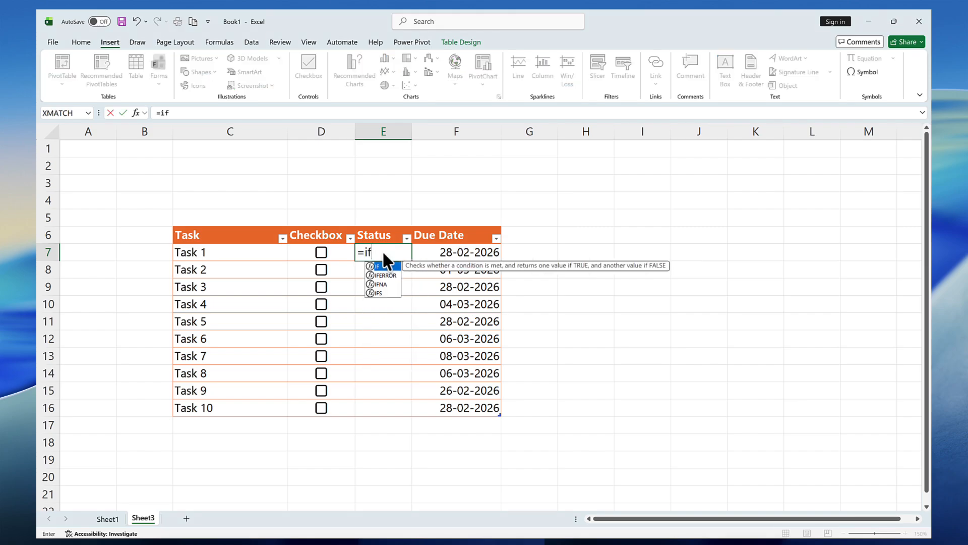
key("Left")
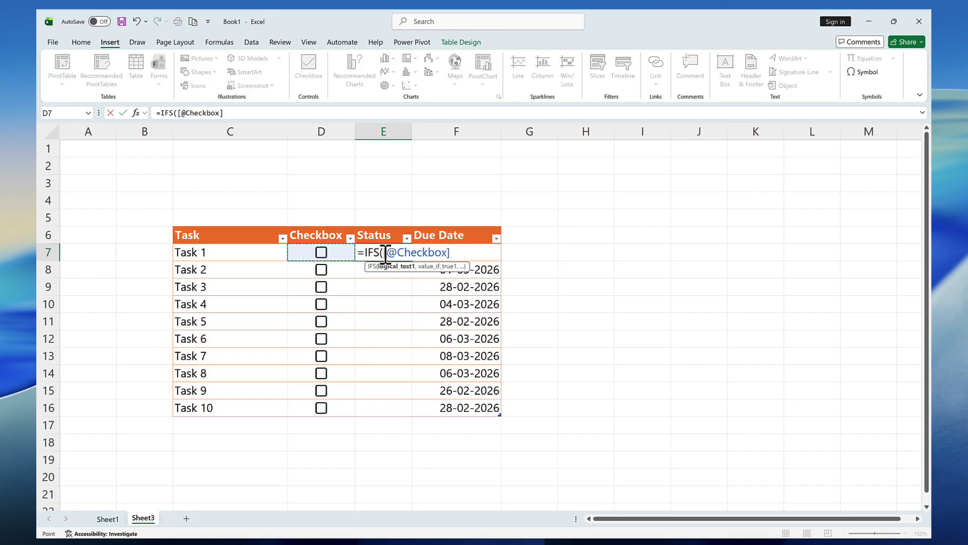
type(",")
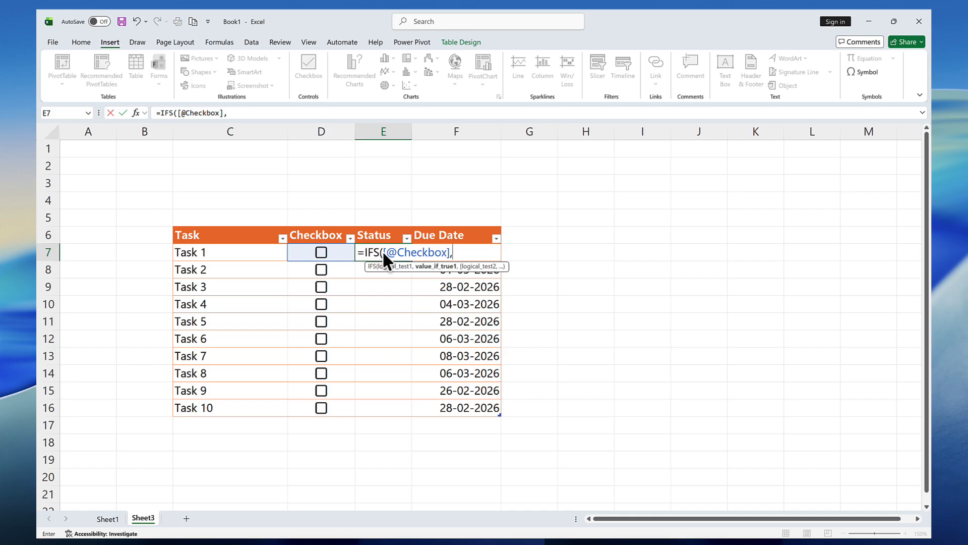
type("\"Completed\"")
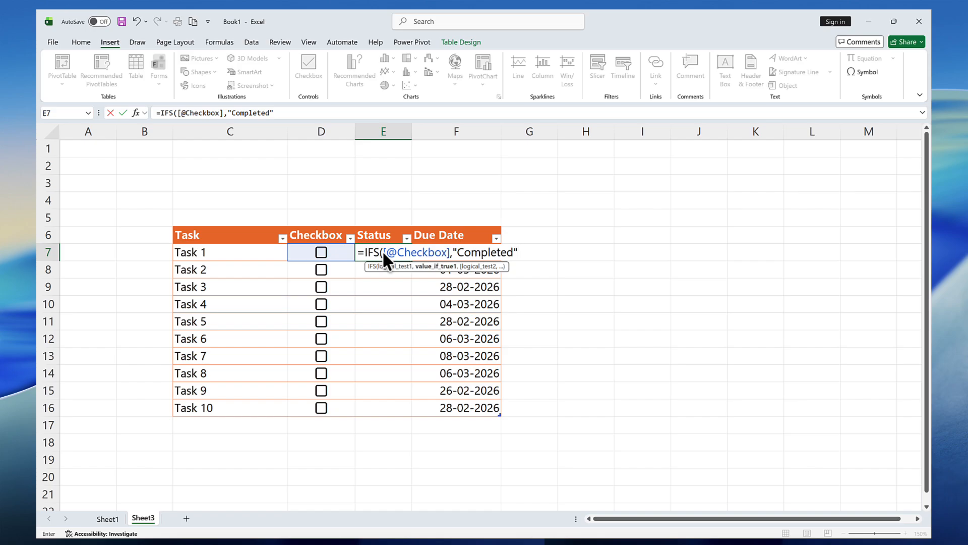
type(",")
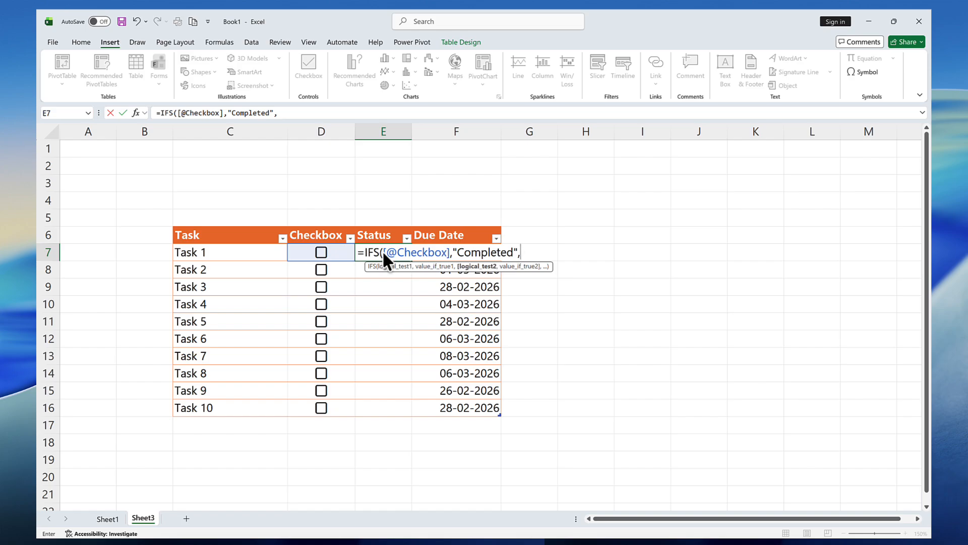
- Extend the E7 formula with a second condition returning "High" when the row's Due Date minus TODAY() is at most 7
key("Right")
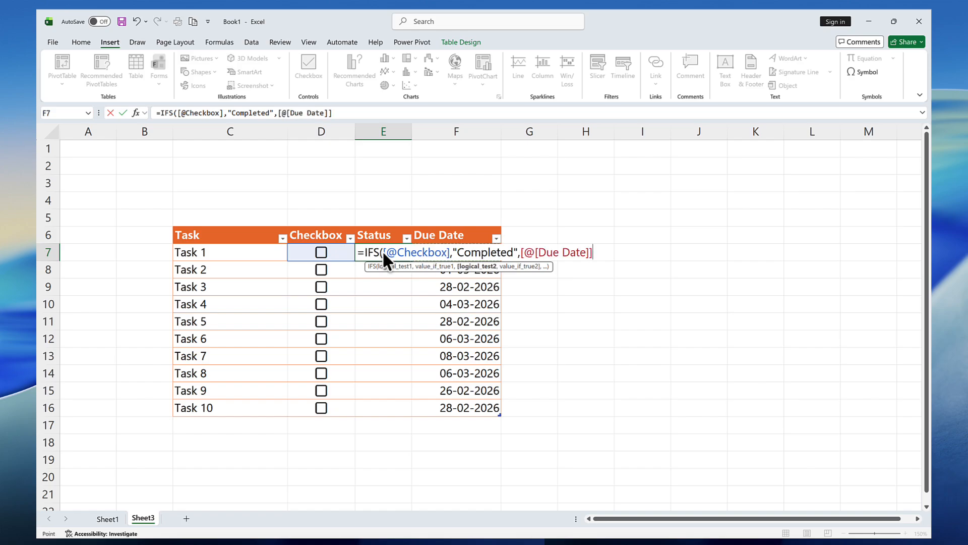
type("-to")
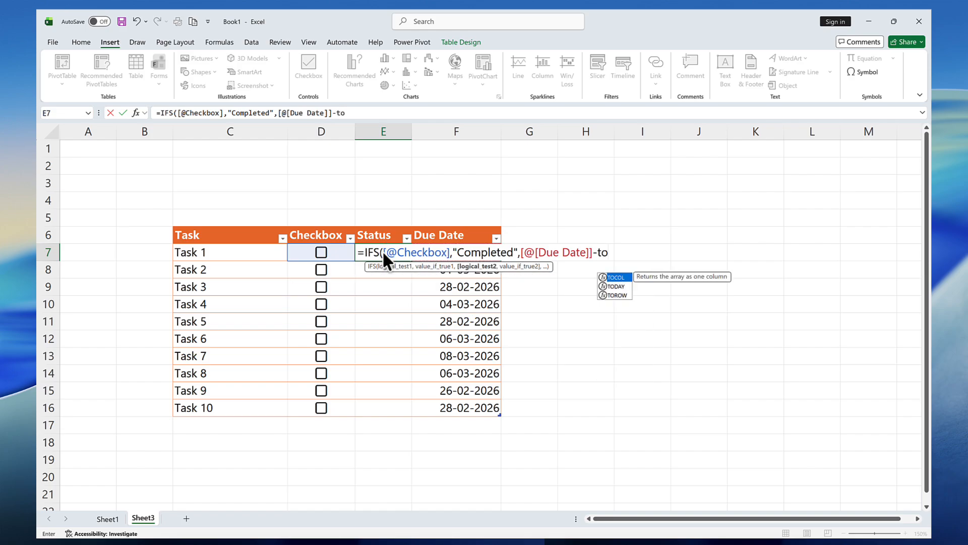
key("Down")
key("Tab")
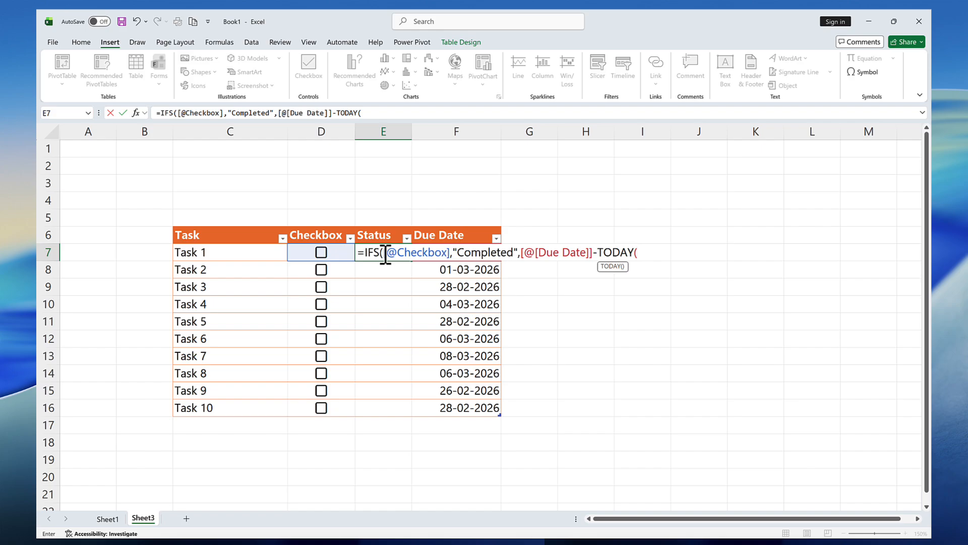
type(")<=")
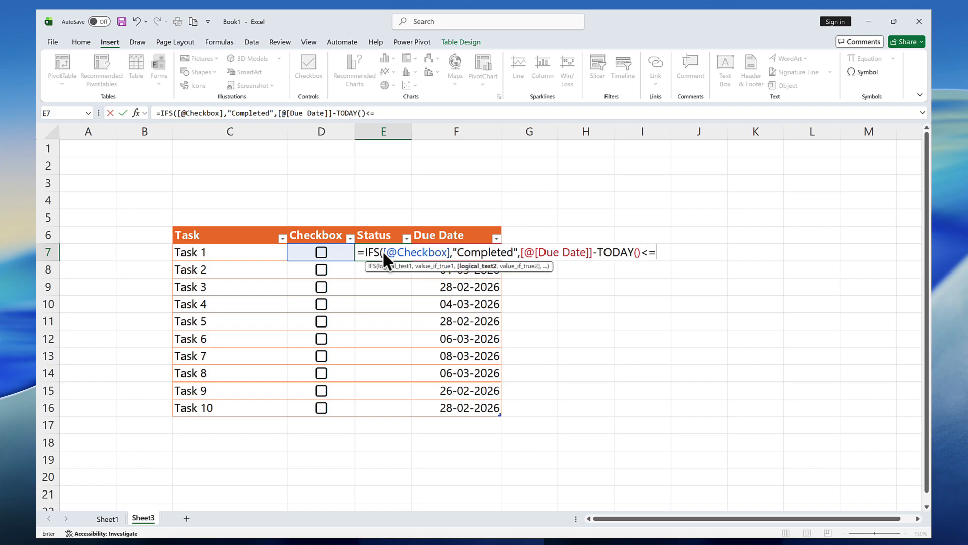
type("7,")
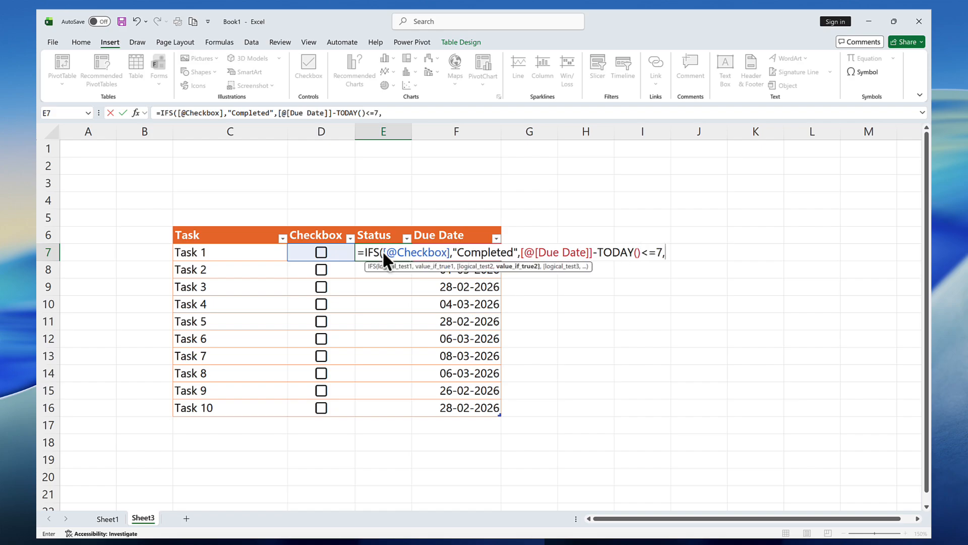
type("\"High\",")
- Add a third condition returning "Mid" when Due Date minus TODAY() is at most 15, followed by a True test
key("Right")
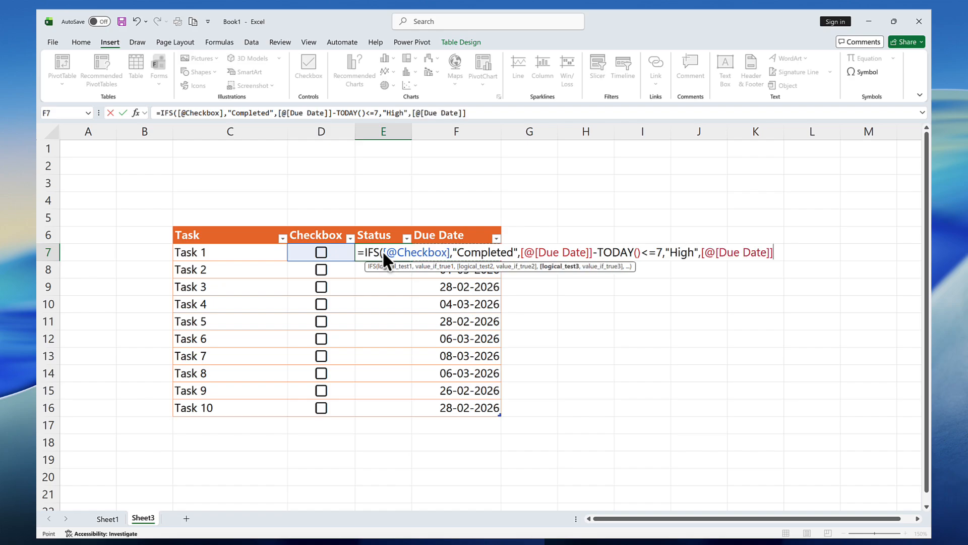
type("-TODAY(")
type(")<=")
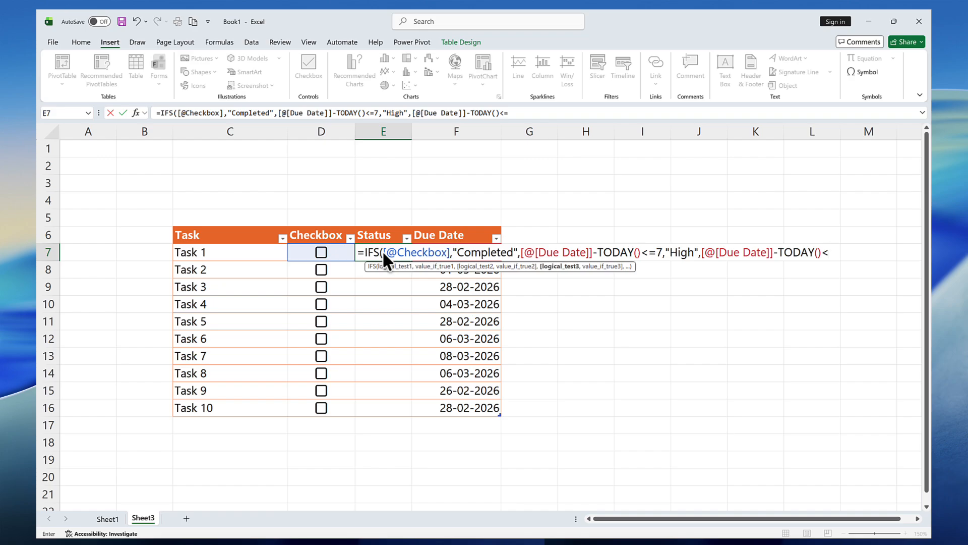
type("15,")
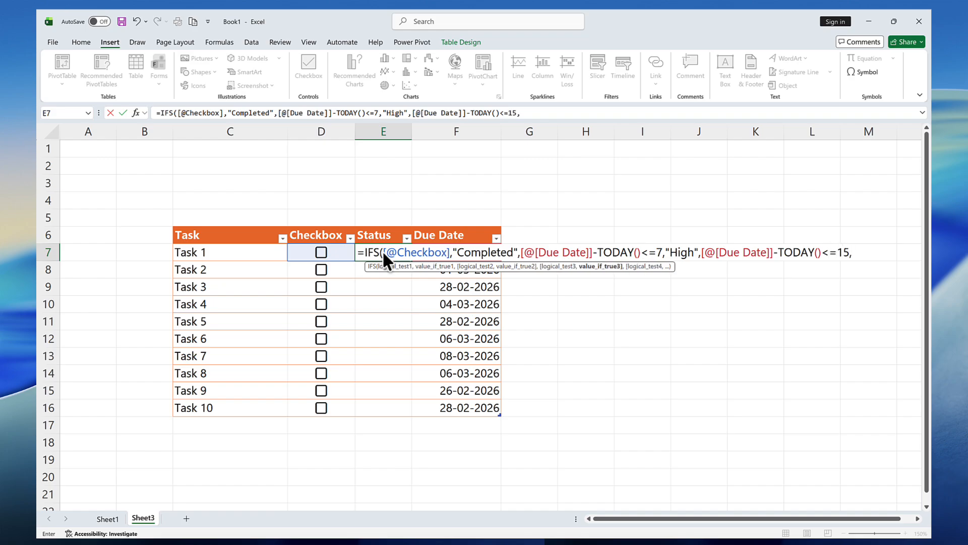
type("\"Mid\",True")
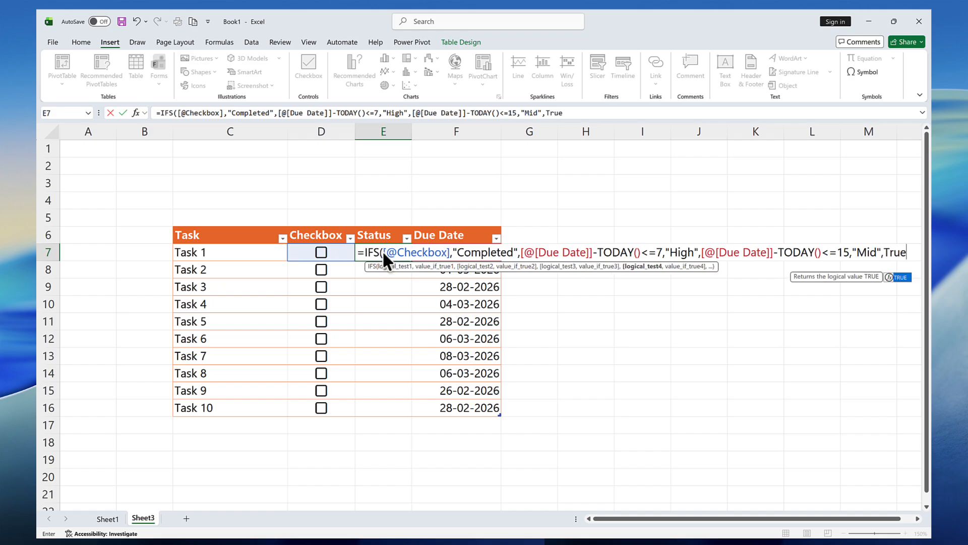
- Return "low" for the final True test, close the IFS formula and enter it in the Status column
type(",\"\"Low")
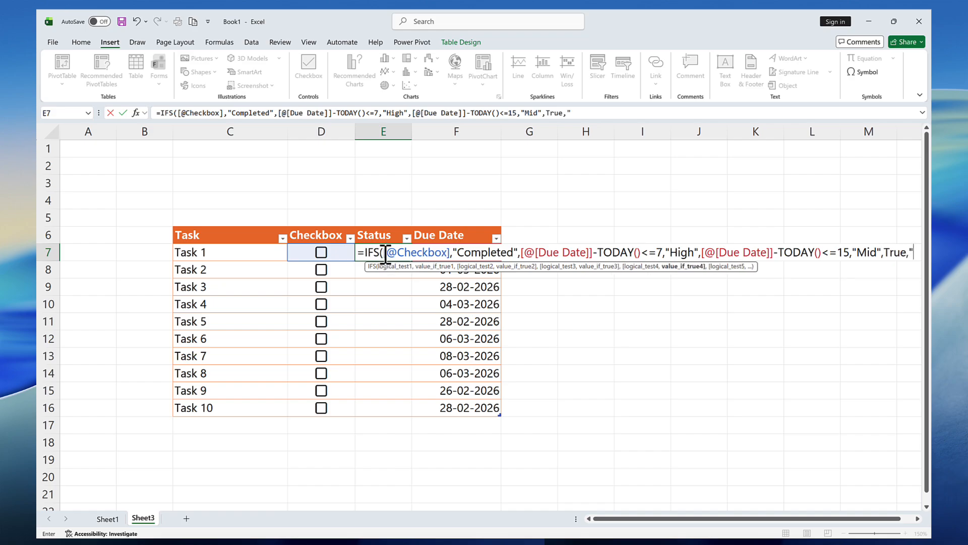
key("BackSpace")
key("BackSpace")
key("BackSpace")
key("BackSpace")
key("BackSpace")
type("LOw")
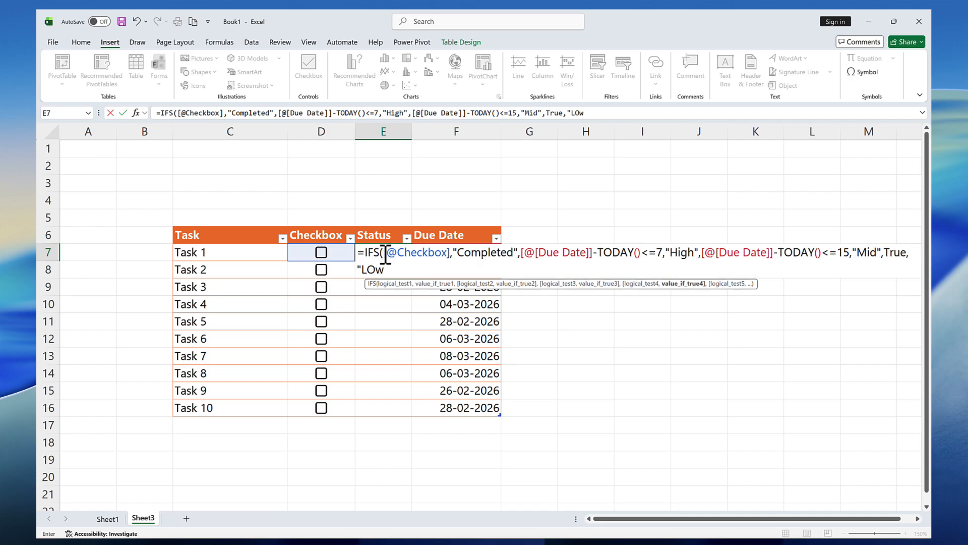
key("BackSpace")
key("BackSpace")
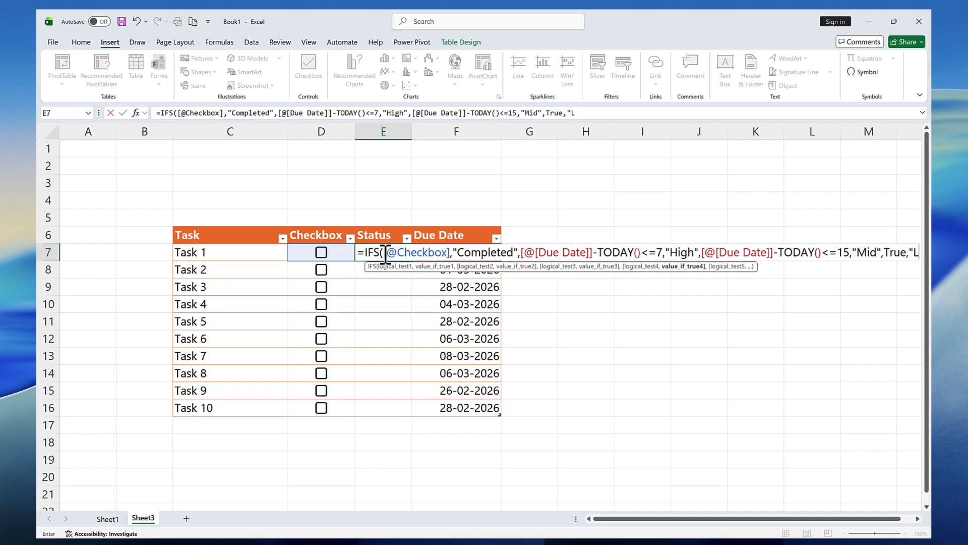
key("BackSpace")
key("BackSpace")
type("\"low\")")
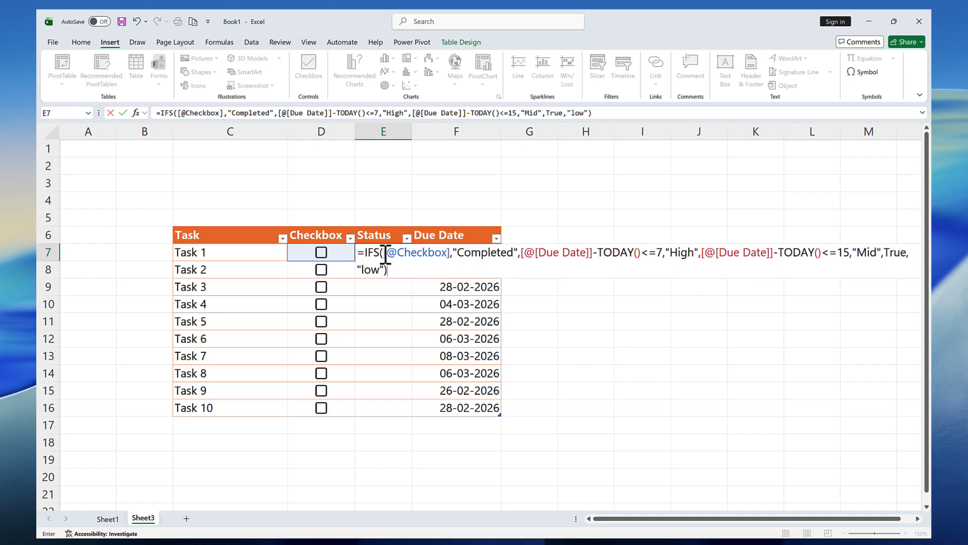
left_click(384, 252)
key("Return")
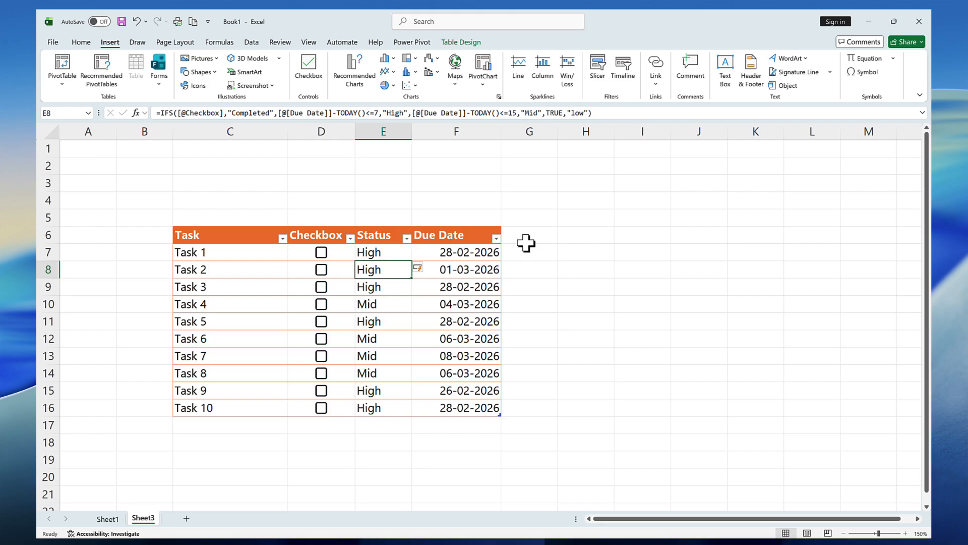
key("Right")
key("Right")
key("Right")
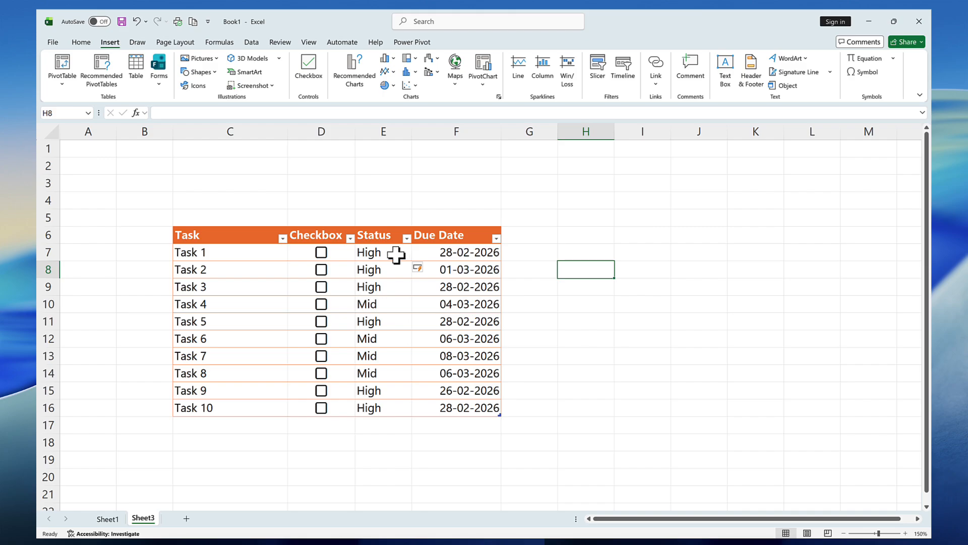
left_click_drag(398, 255, 393, 407)
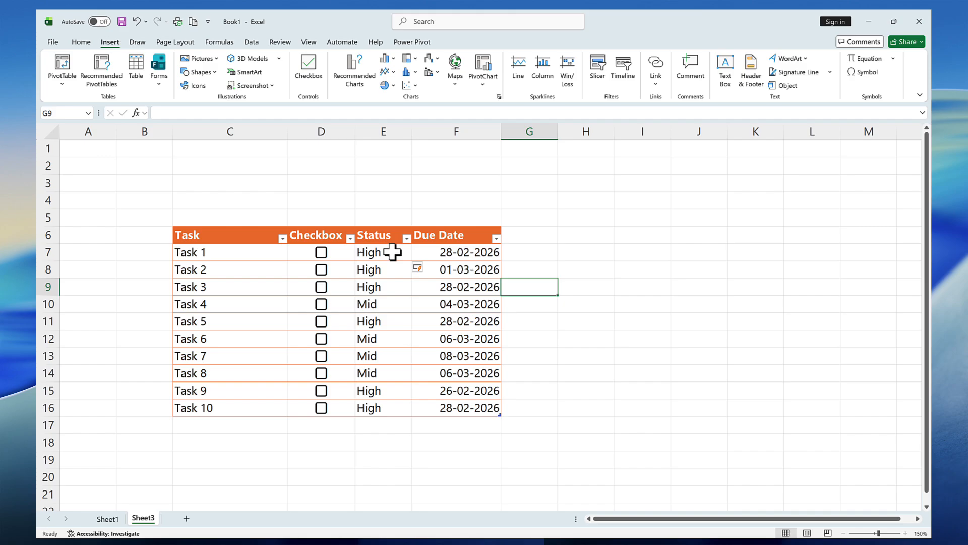
- Add a conditional formatting rule to E7:E16 giving cells that contain "High" Light Red Fill with Dark Red Text
left_click_drag(393, 251, 392, 409)
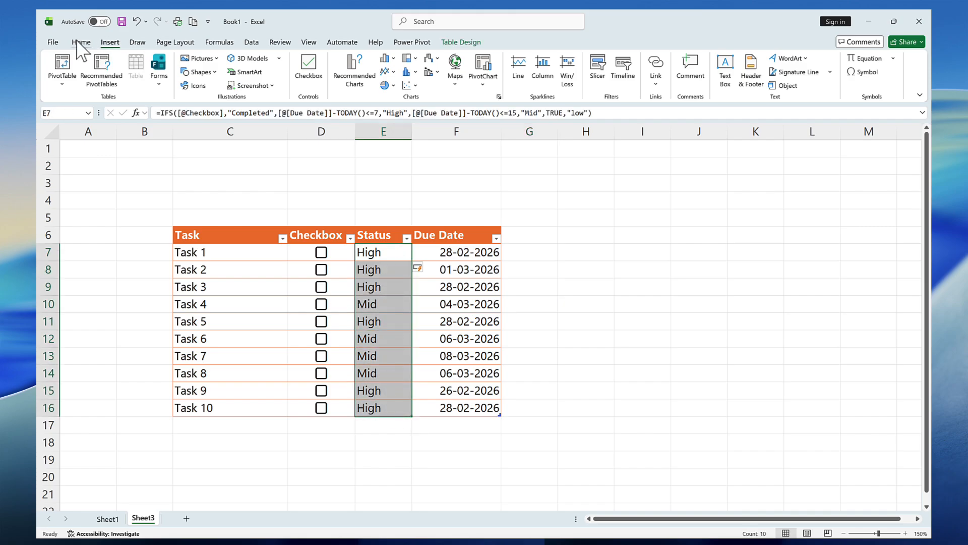
left_click(81, 43)
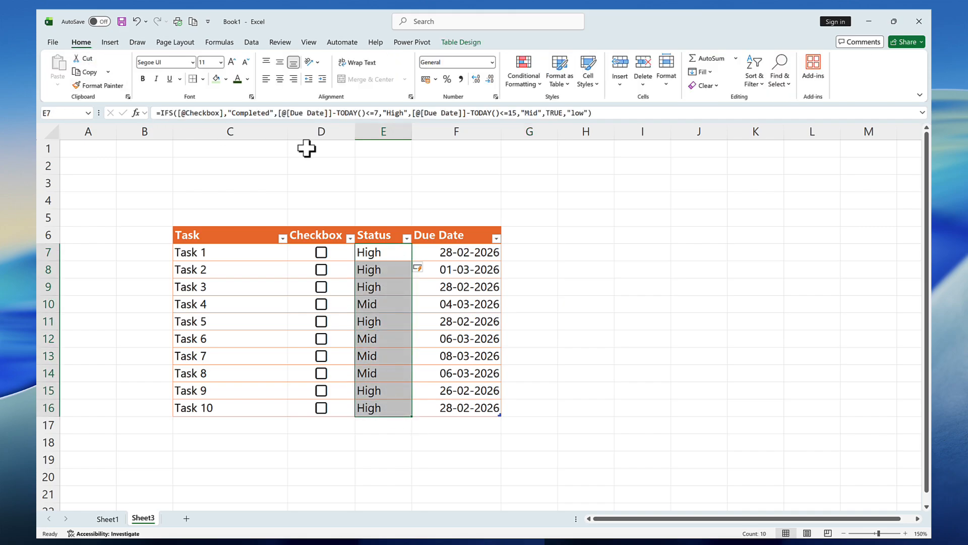
left_click(540, 84)
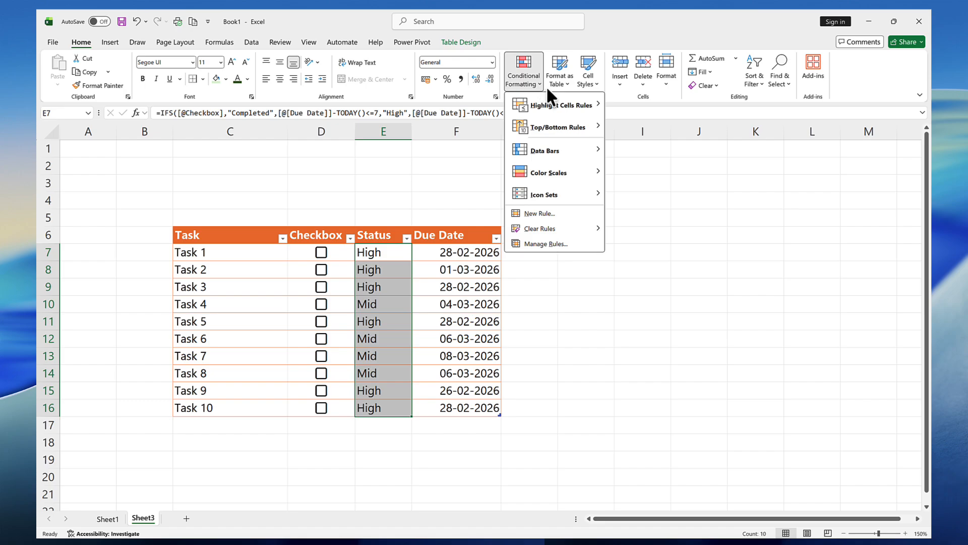
mouse_move(595, 107)
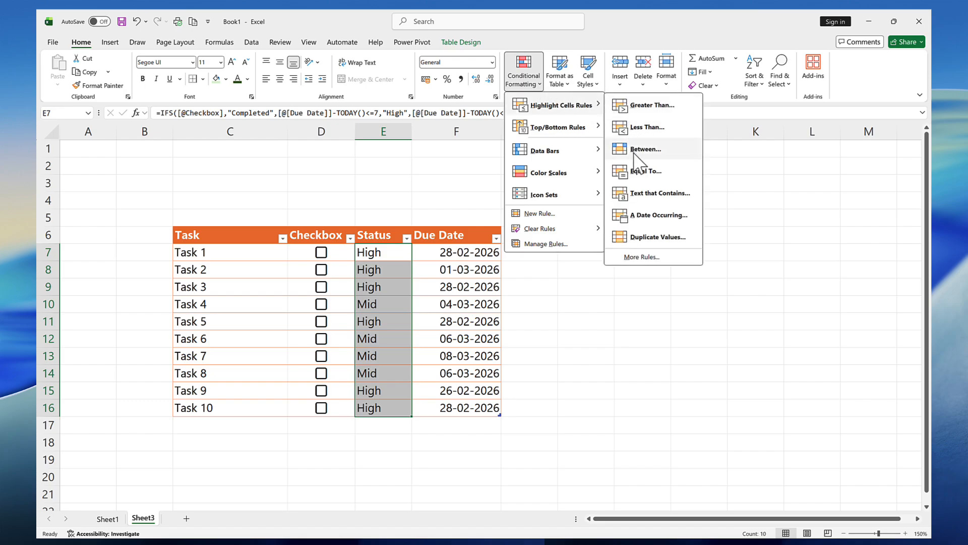
left_click(676, 201)
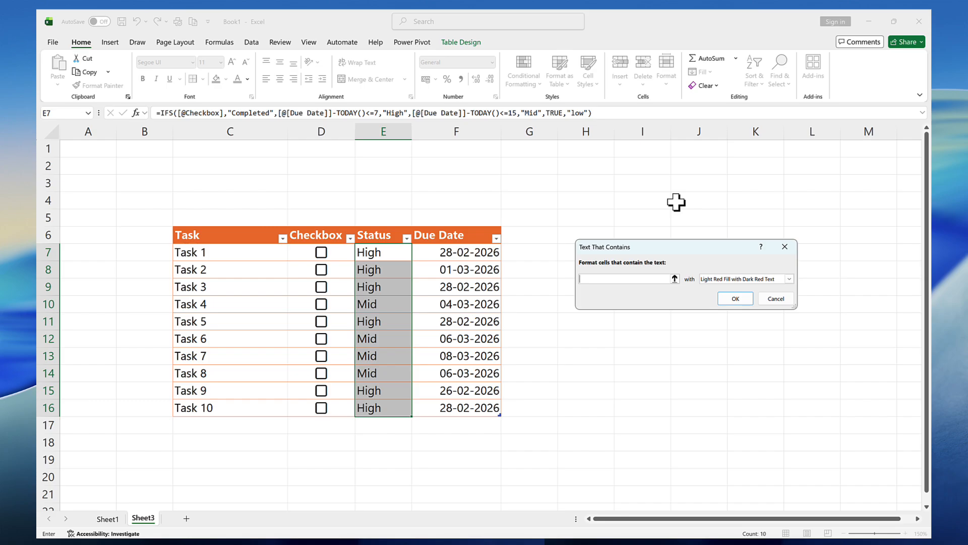
type("High")
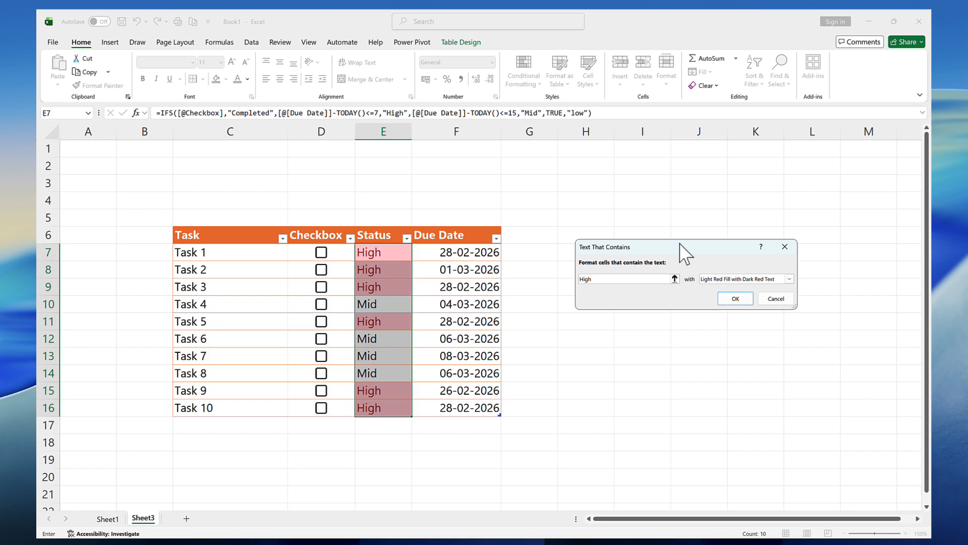
left_click(735, 298)
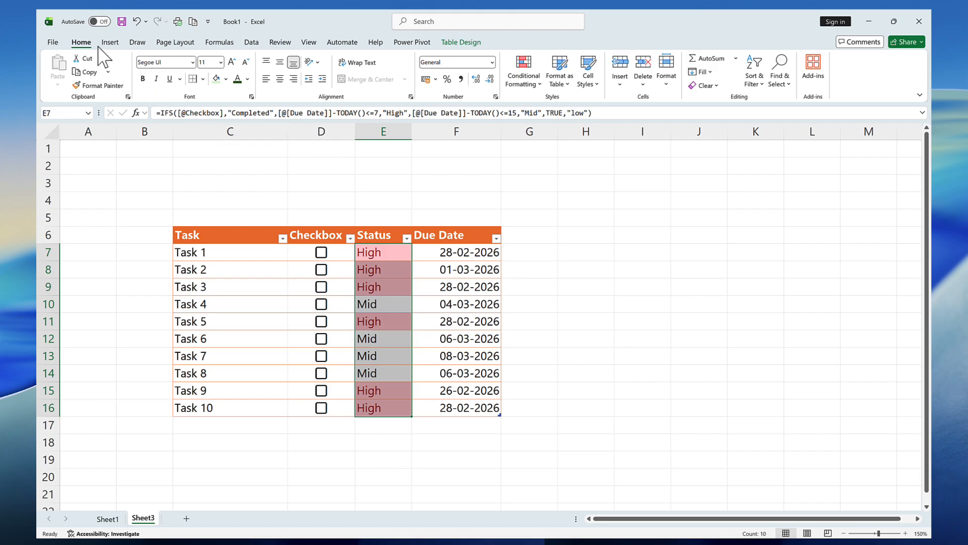
- Add a text-contains rule to the Status cells that formats "Mid" with Yellow Fill with Dark Yellow Text
left_click(539, 83)
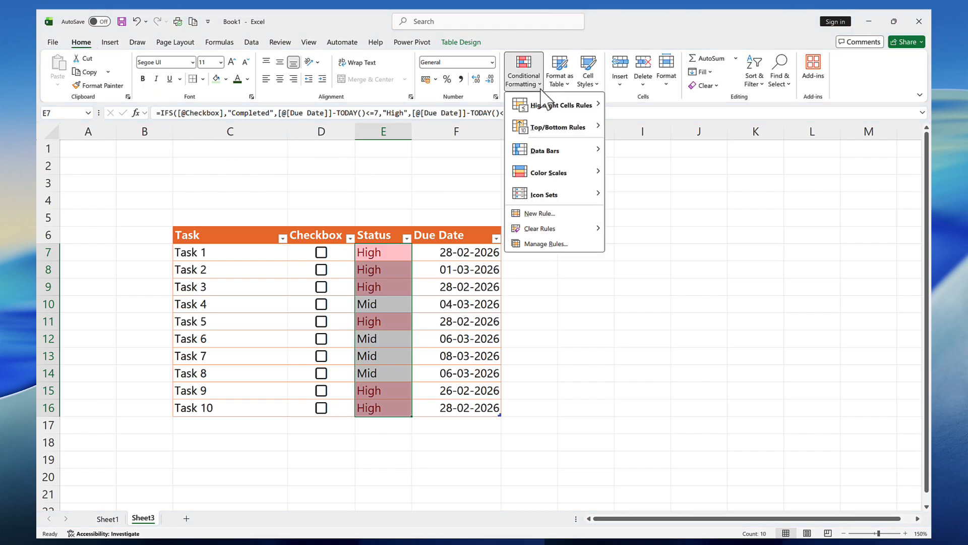
mouse_move(598, 111)
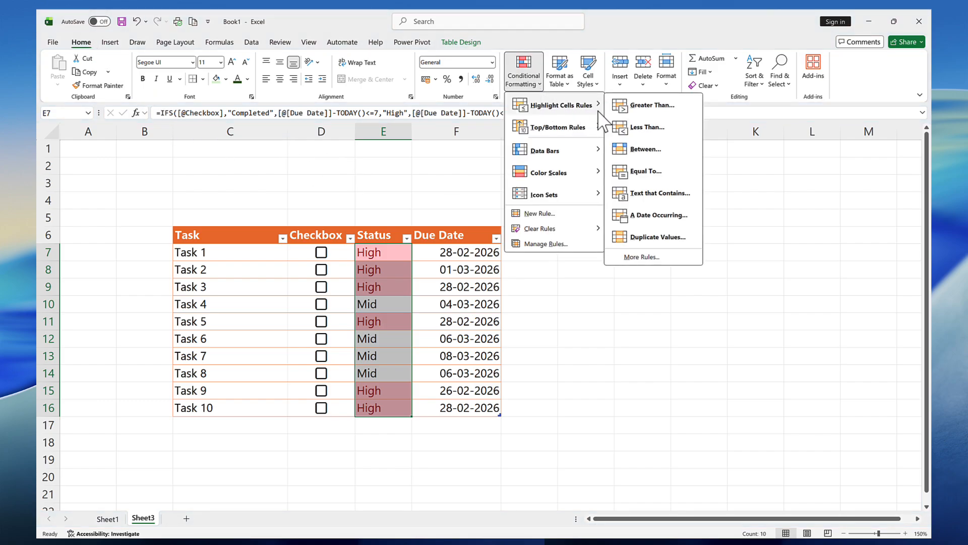
left_click(656, 196)
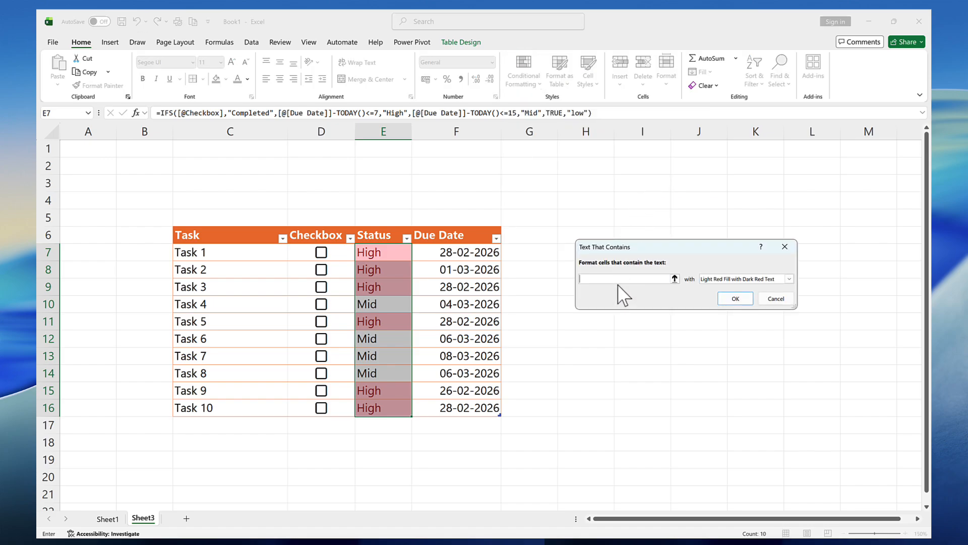
type("Mid")
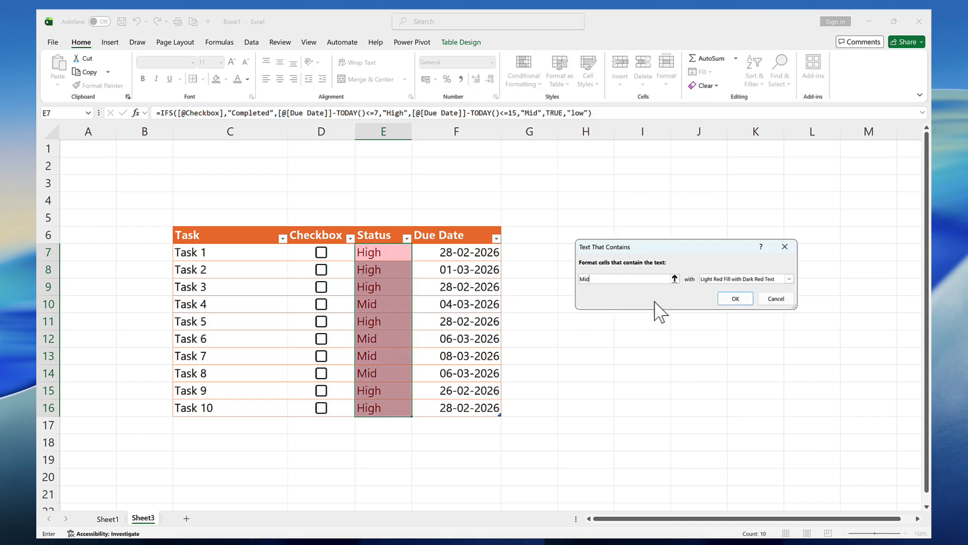
left_click(790, 278)
left_click(717, 295)
left_click(736, 298)
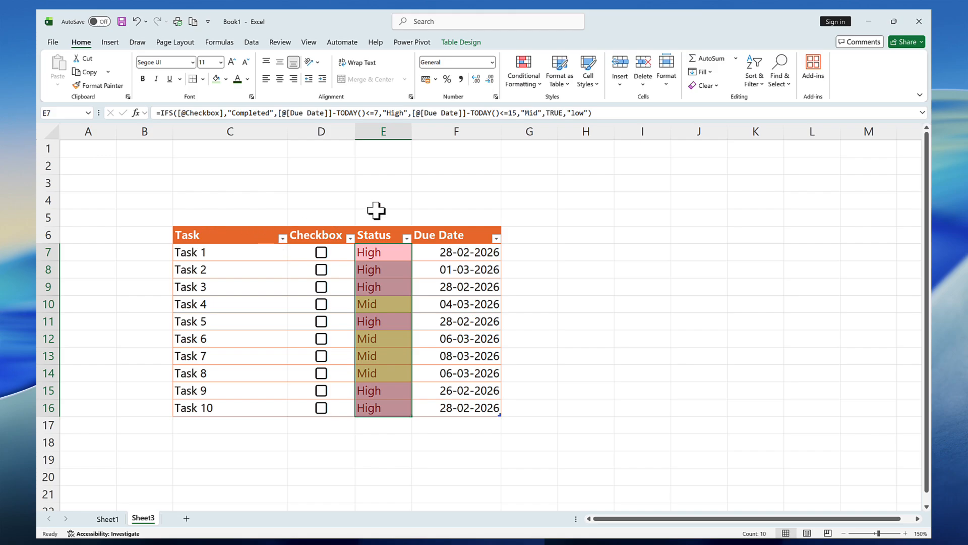
- Add a text-contains conditional formatting rule to the Status cells giving "Low" a custom light blue fill
left_click(533, 83)
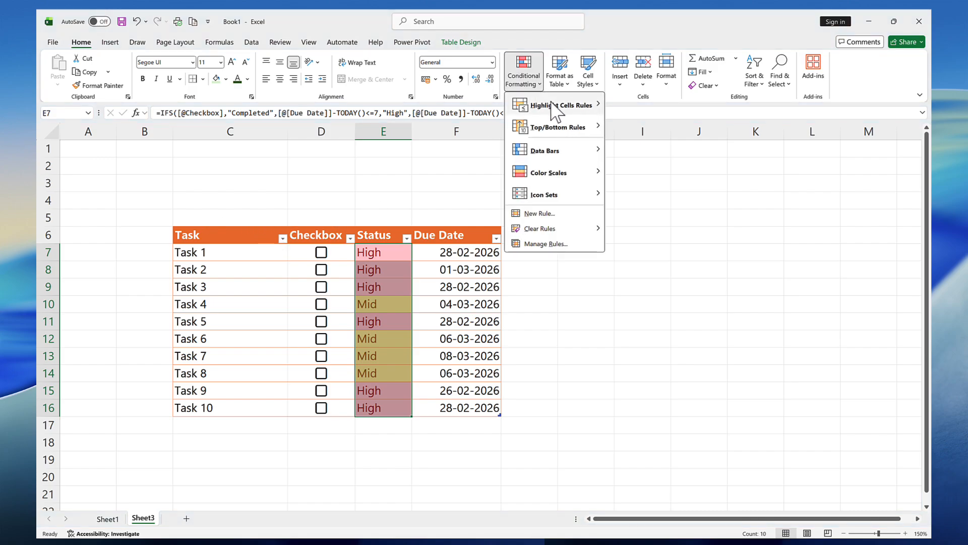
mouse_move(558, 106)
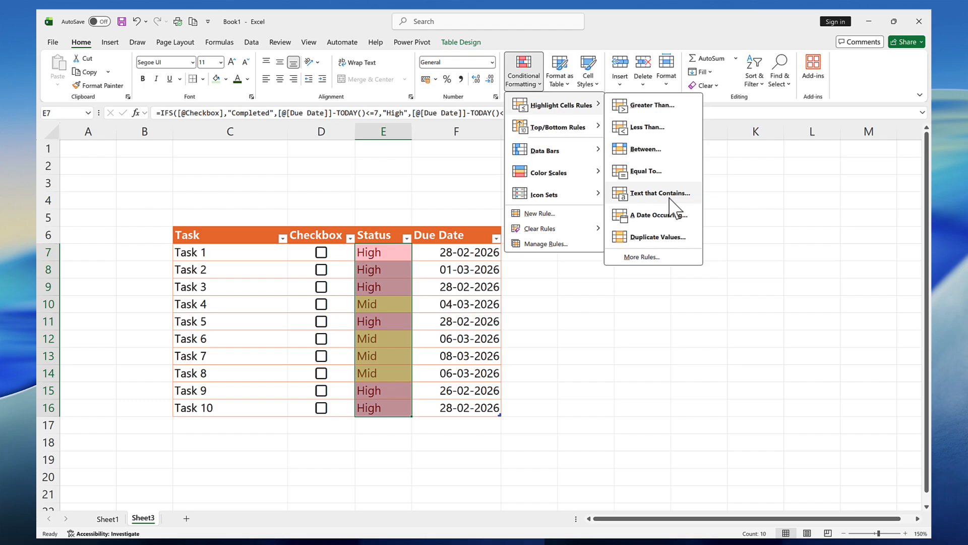
left_click(670, 198)
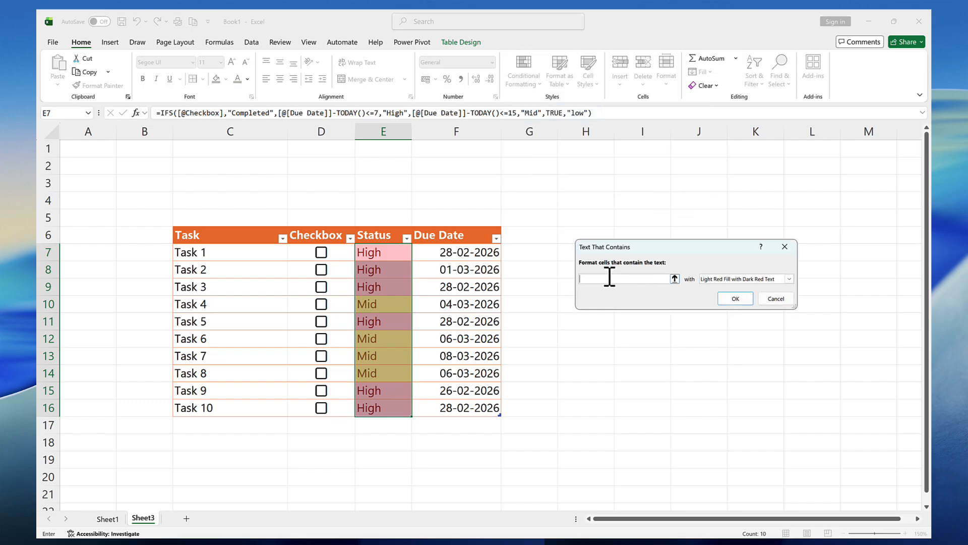
left_click(789, 279)
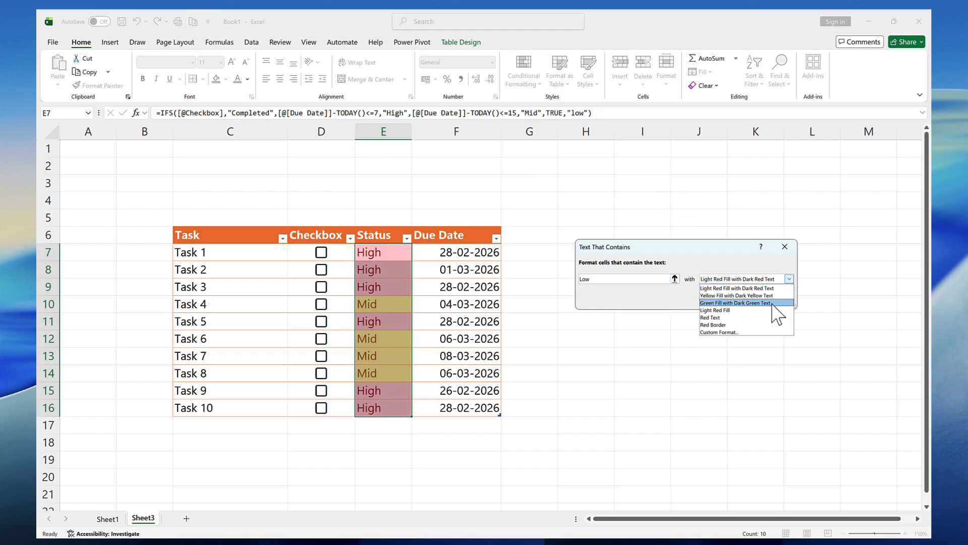
left_click(763, 332)
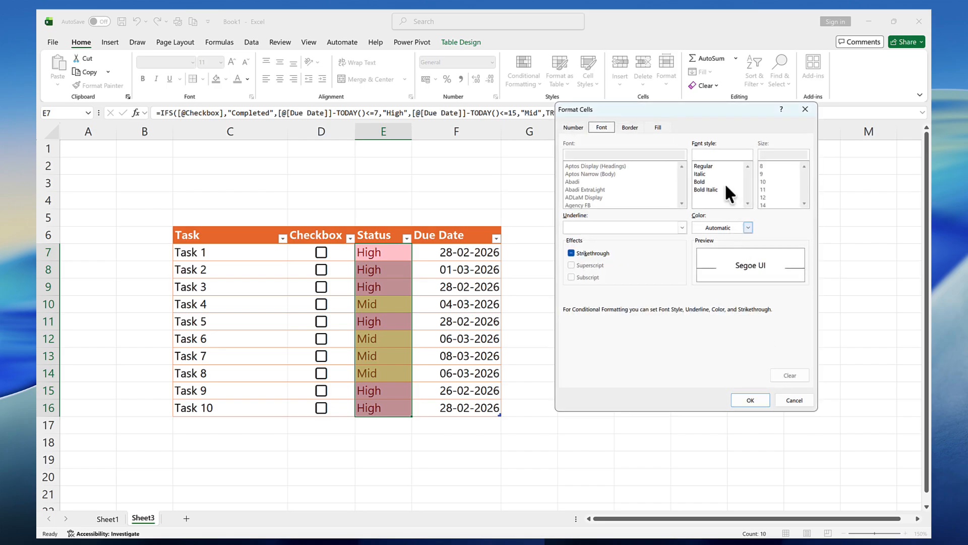
left_click(658, 127)
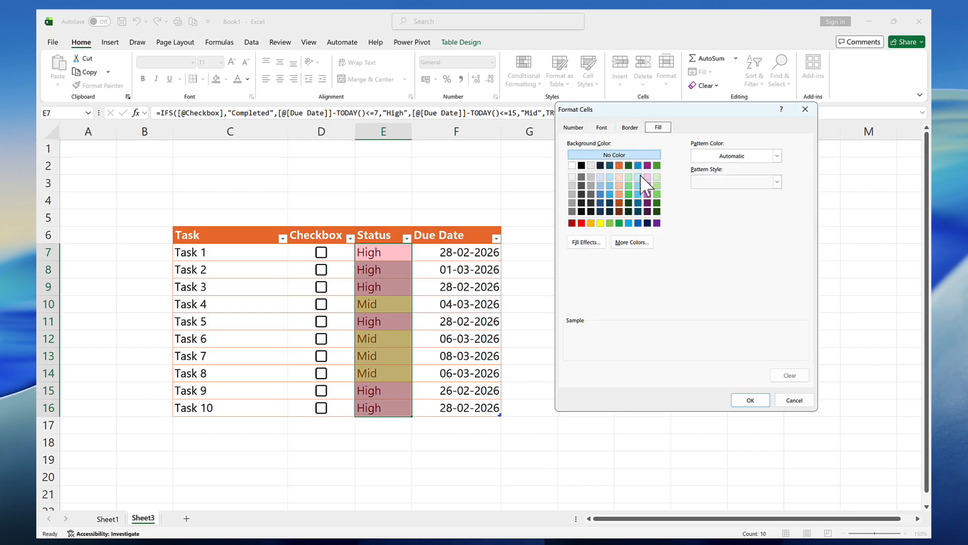
left_click(600, 177)
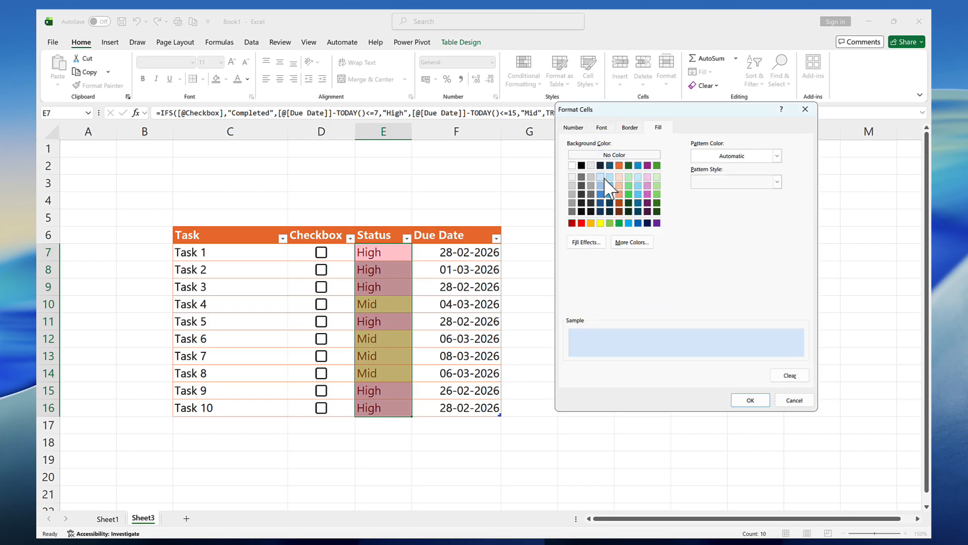
left_click(748, 401)
left_click(737, 299)
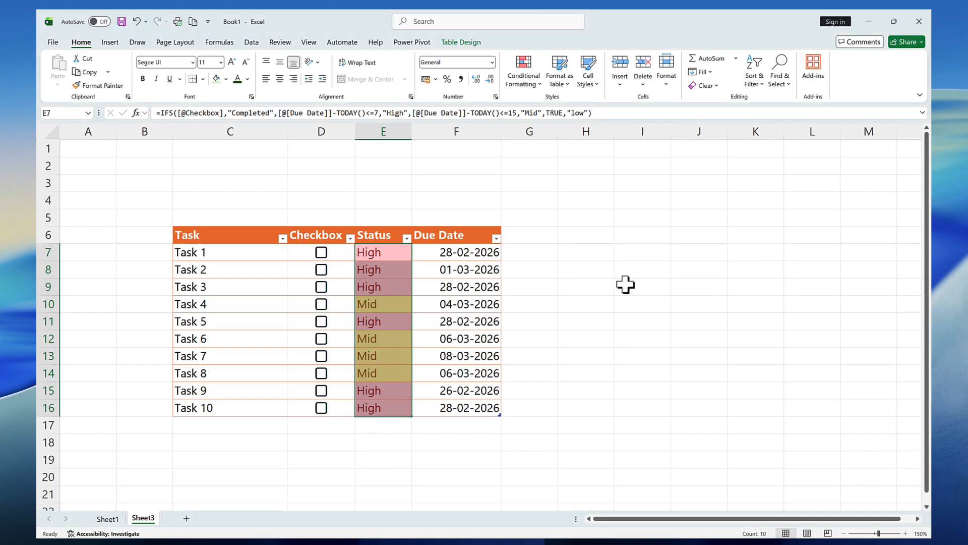
- Mark Task 2 as done with its checkbox and widen the Status column to fit the "Completed" text
left_click(607, 284)
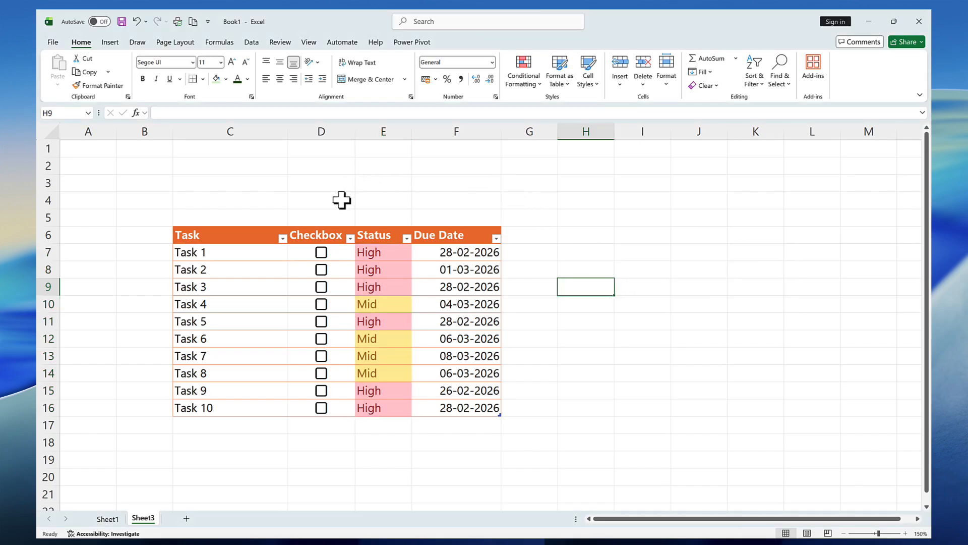
left_click(321, 270)
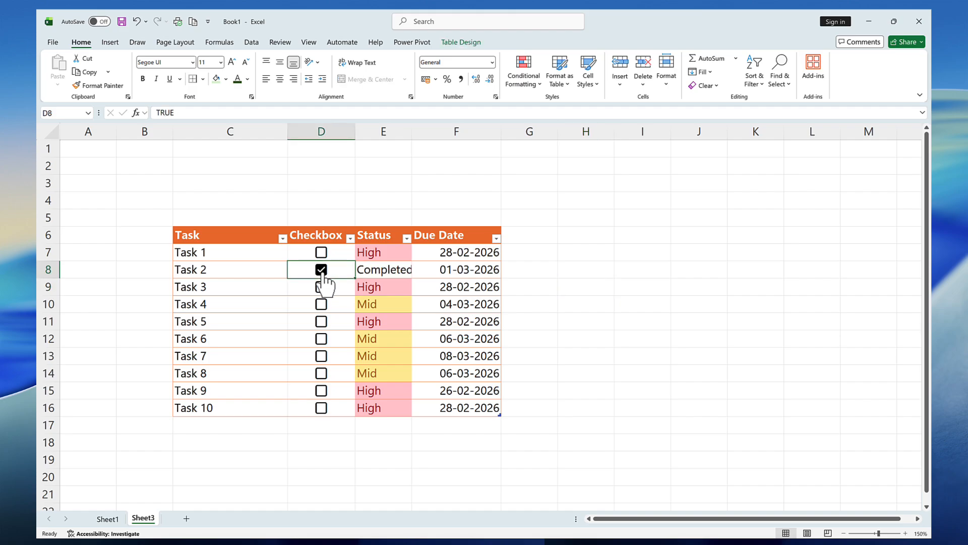
left_click_drag(412, 131, 429, 131)
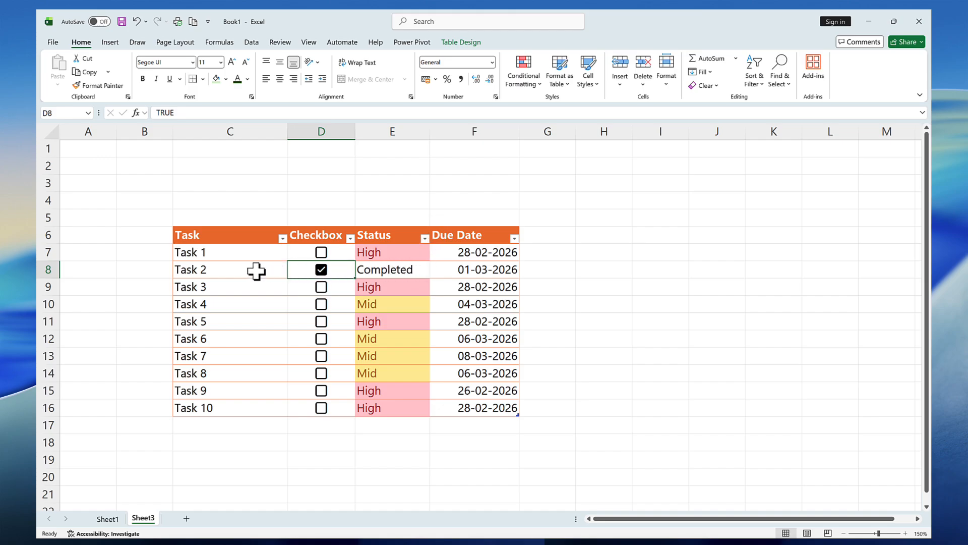
- Start a formula-based conditional formatting rule for all data cells of the task table, using the formula =$D7
left_click_drag(268, 270, 487, 273)
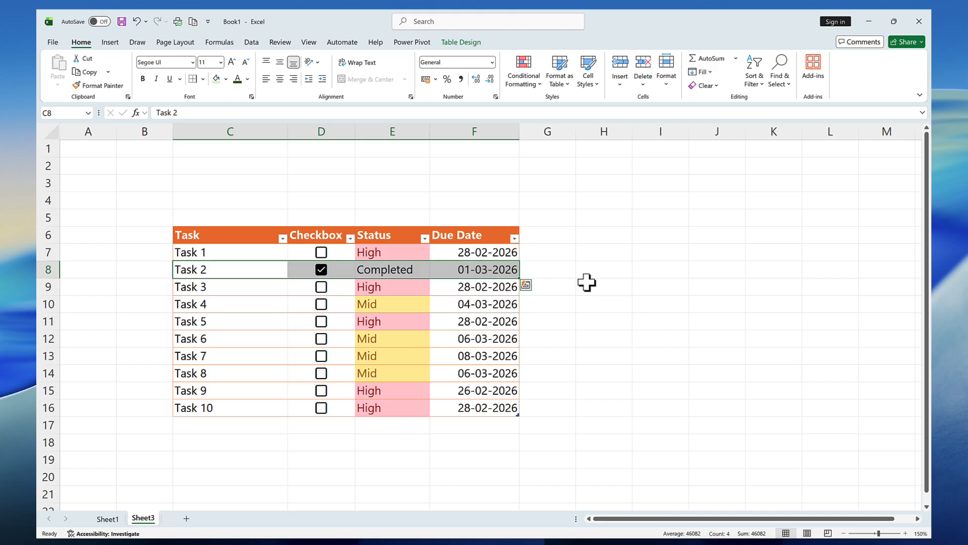
key("ctrl+a")
left_click(529, 85)
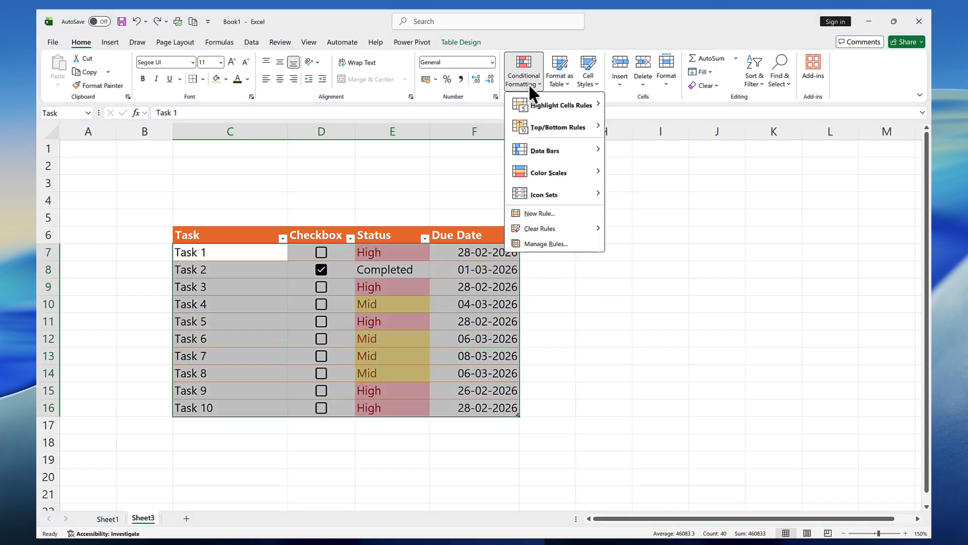
left_click(593, 216)
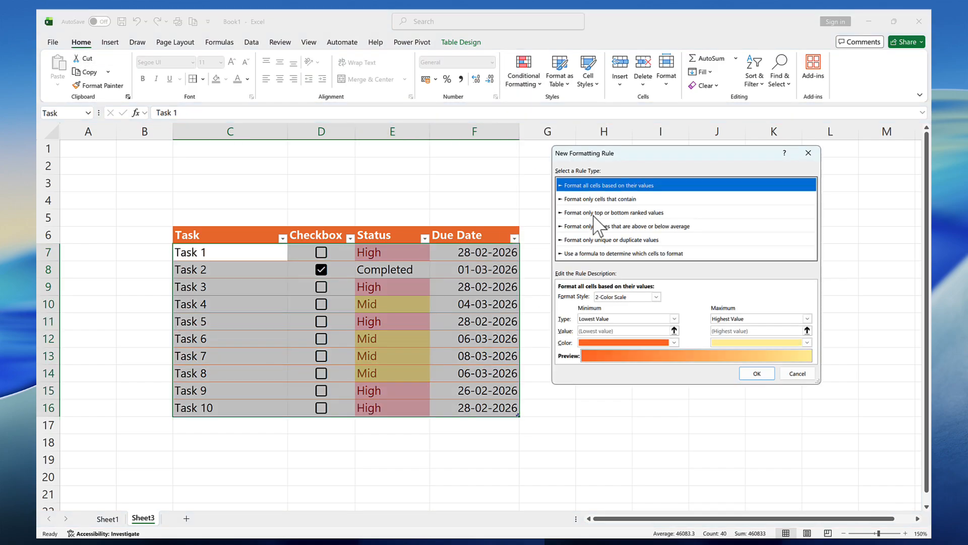
left_click(692, 255)
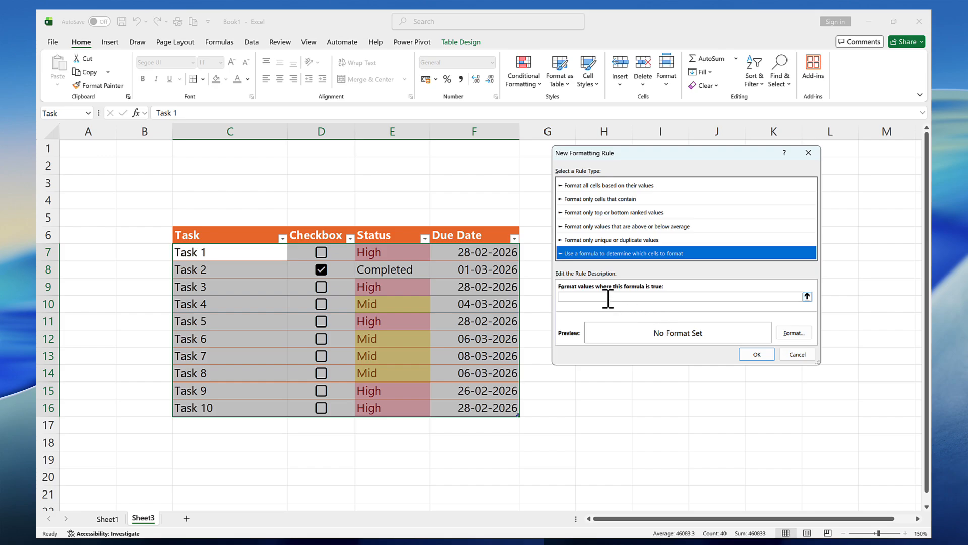
left_click(584, 298)
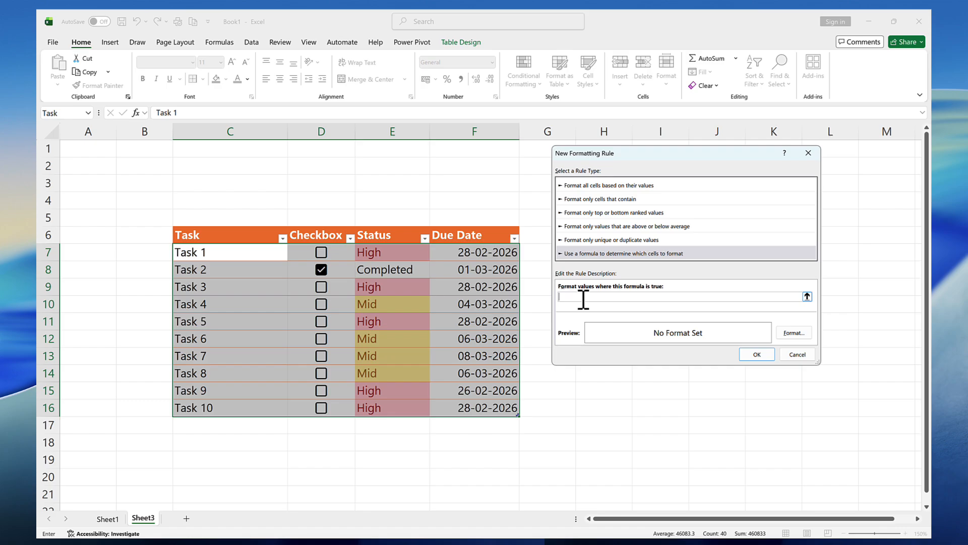
left_click(338, 254)
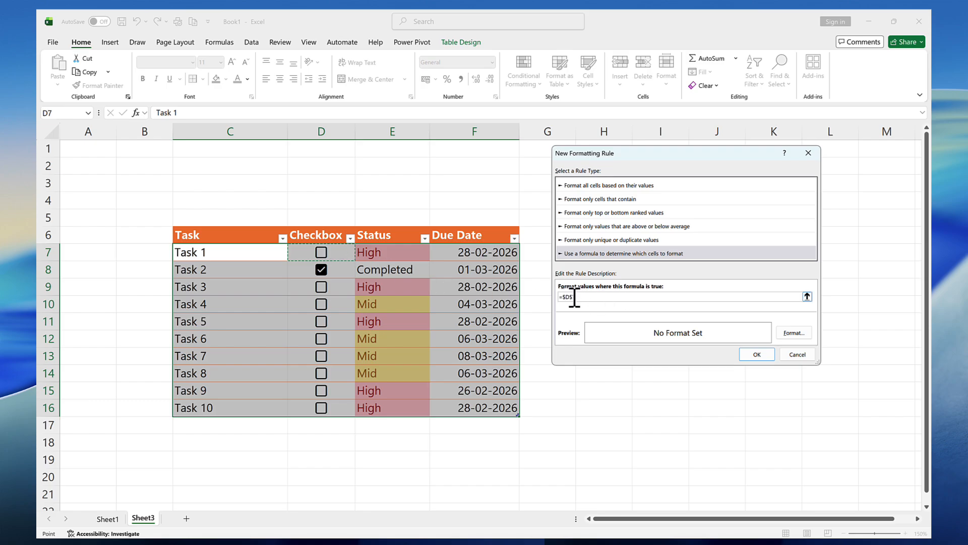
key("BackSpace")
type("7")
left_click(584, 299)
key("BackSpace")
- Give the completed-task rule a light grey fill with dark grey font colour and apply it to the table
left_click(794, 333)
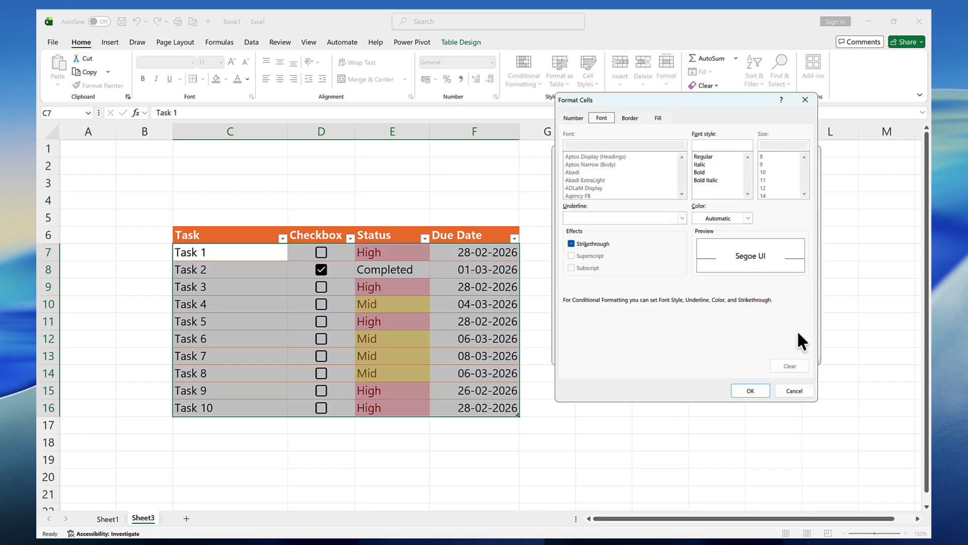
left_click(658, 118)
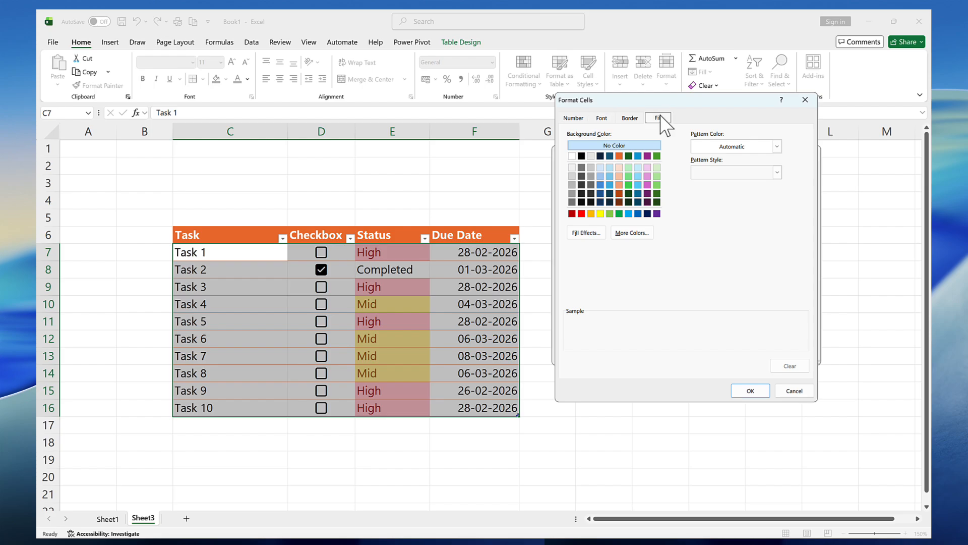
left_click(572, 172)
left_click(601, 117)
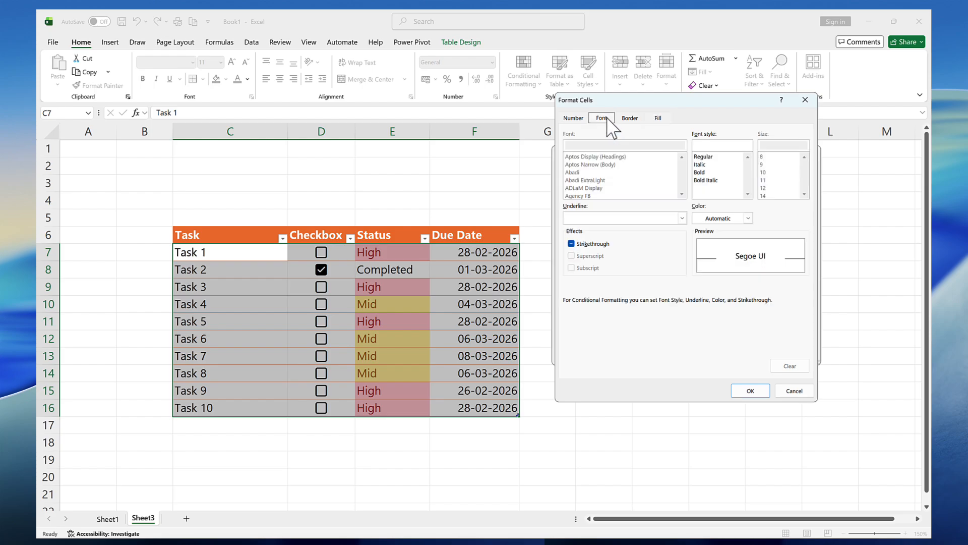
left_click(748, 218)
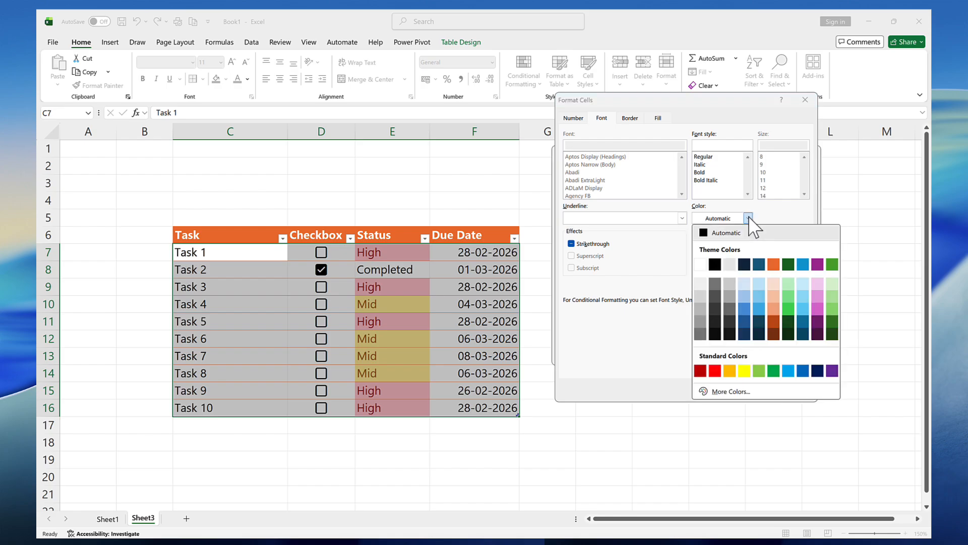
left_click(729, 321)
left_click(693, 393)
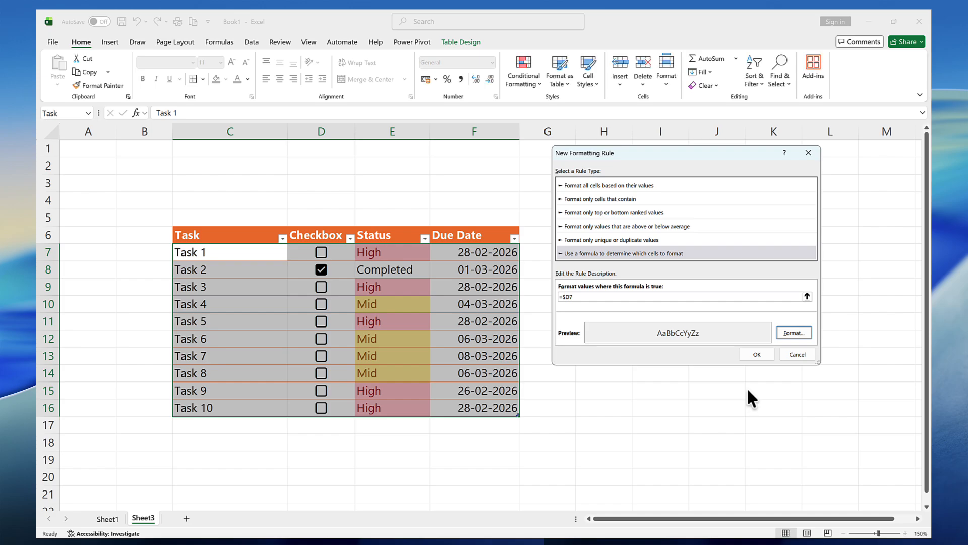
left_click(757, 354)
- Mark Task 5 as done with its checkbox to test the completed-row formatting
left_click(604, 339)
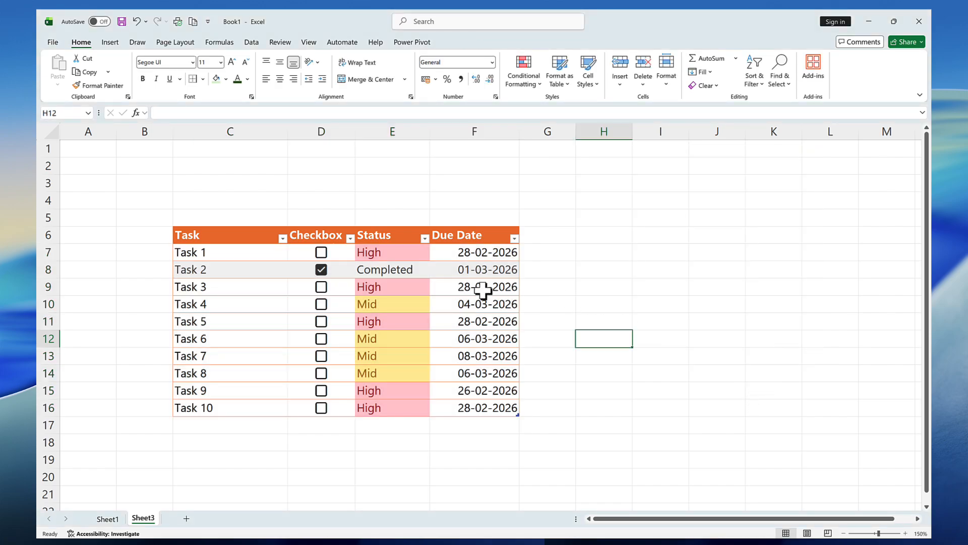
left_click(322, 323)
left_click(322, 322)
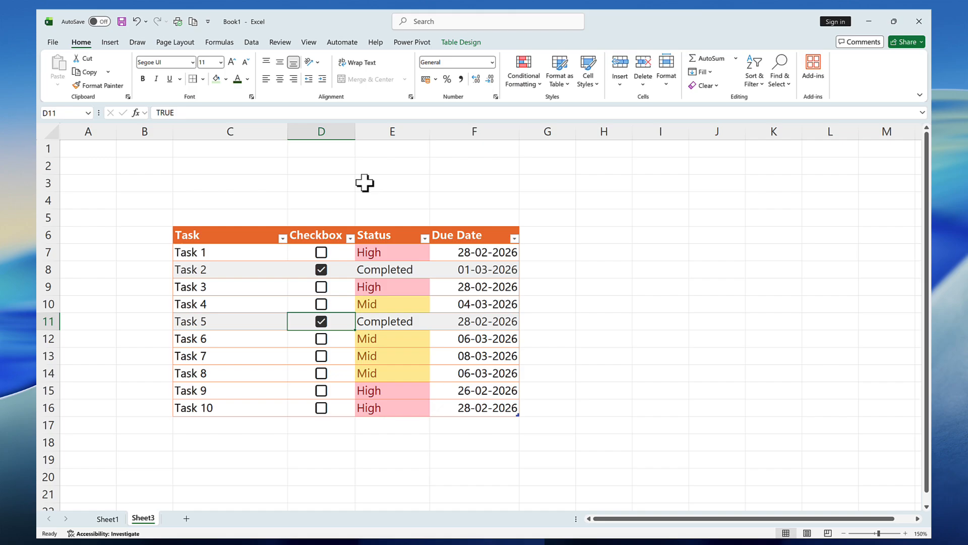
- Enter the label "Total Task" in cell E2 above the table
left_click(386, 166)
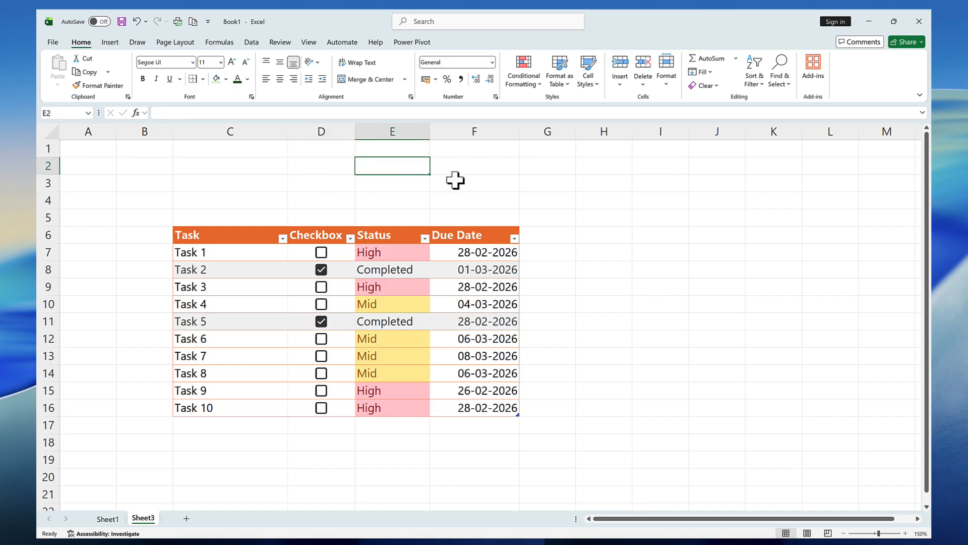
type("Total Task")
key("Return")
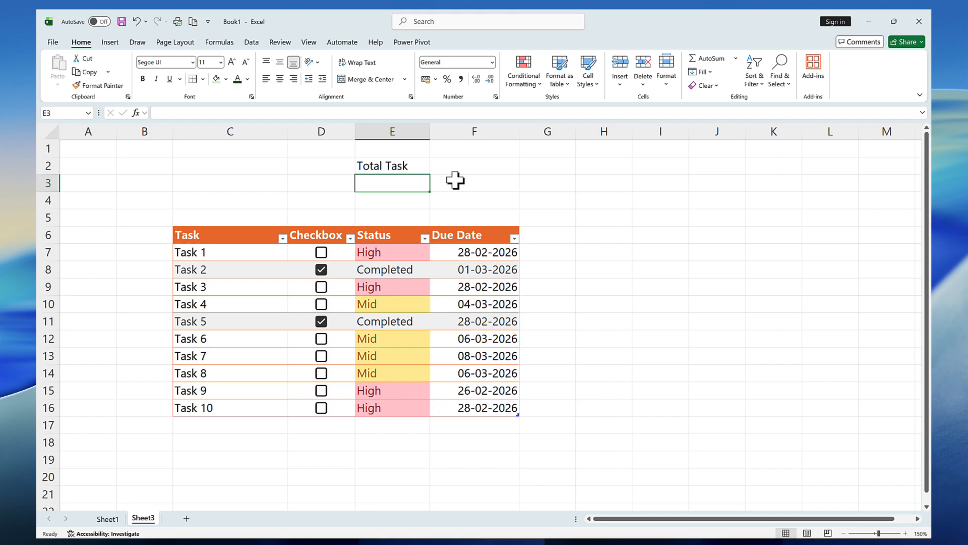
- Count the table's tasks in cell E3 with the formula =COUNTA(Task[Task])
type("=count")
key("Down")
key("Tab")
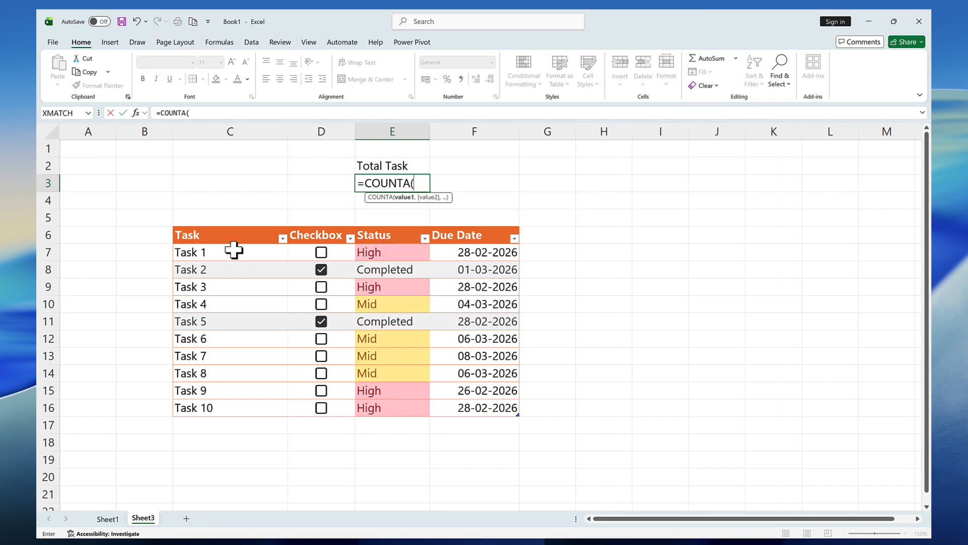
left_click_drag(234, 250, 231, 405)
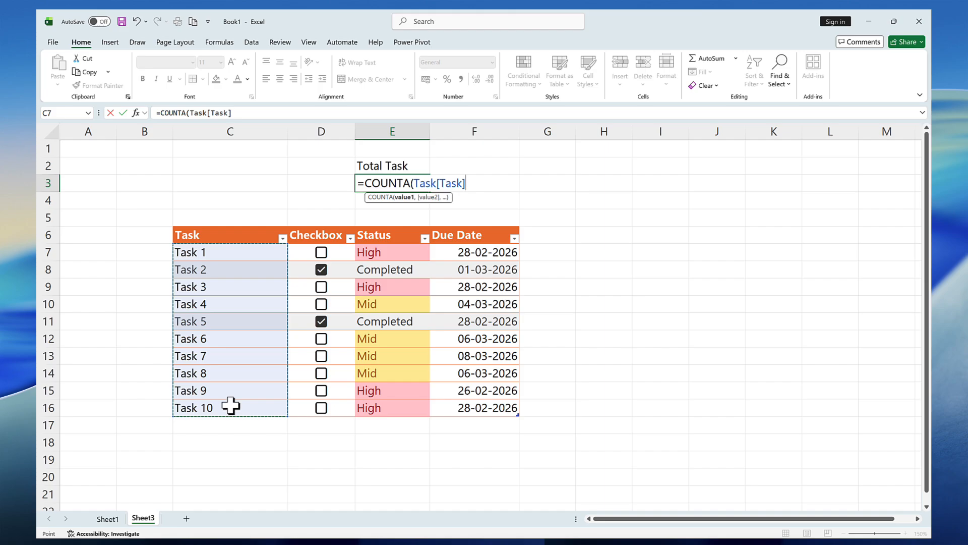
type(")")
key("ctrl+Return")
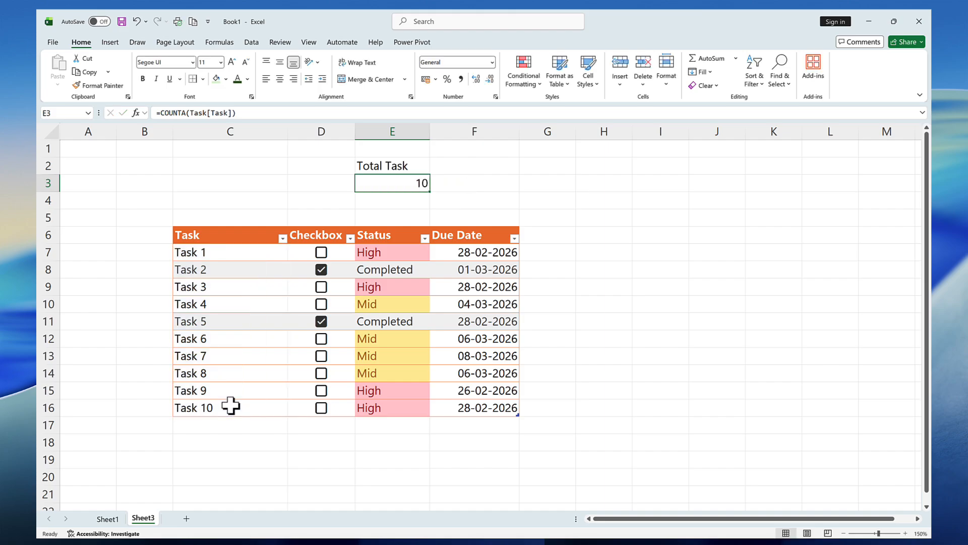
- Add "Task 11" in cell C17 as a new row directly below Task 10
left_click(205, 427)
type("Task 11")
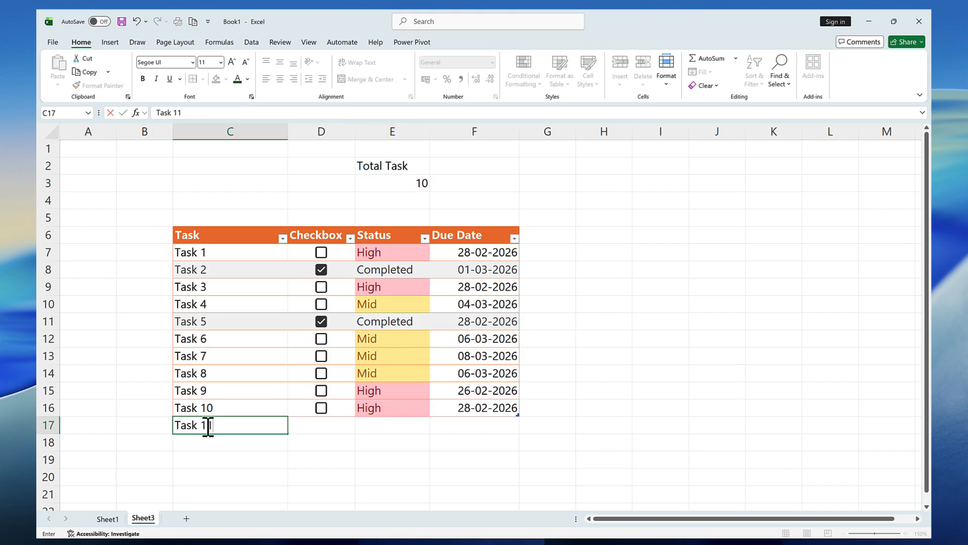
key("Return")
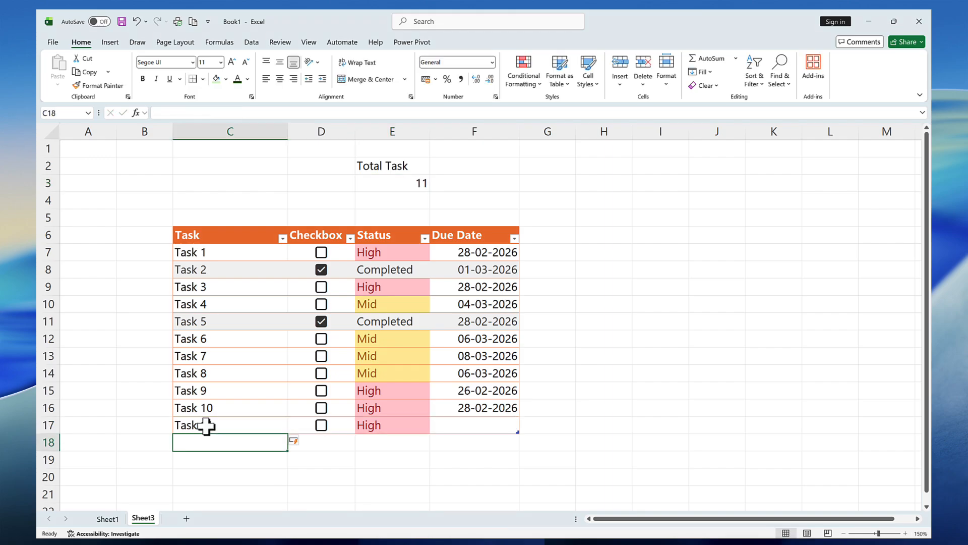
left_click(418, 459)
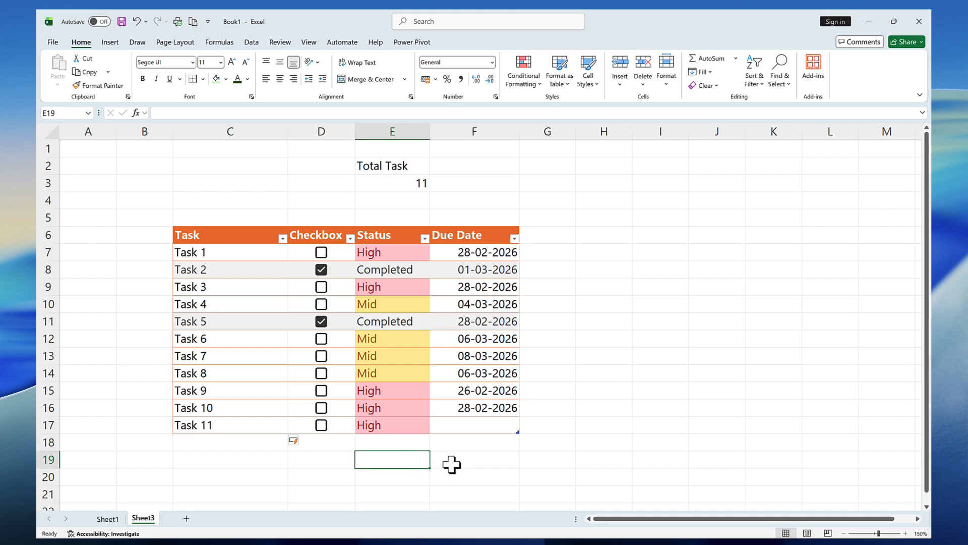
- Fill Task 11's Due Date in F17 with 28-02-2026 copied from the cell above
left_click(415, 184)
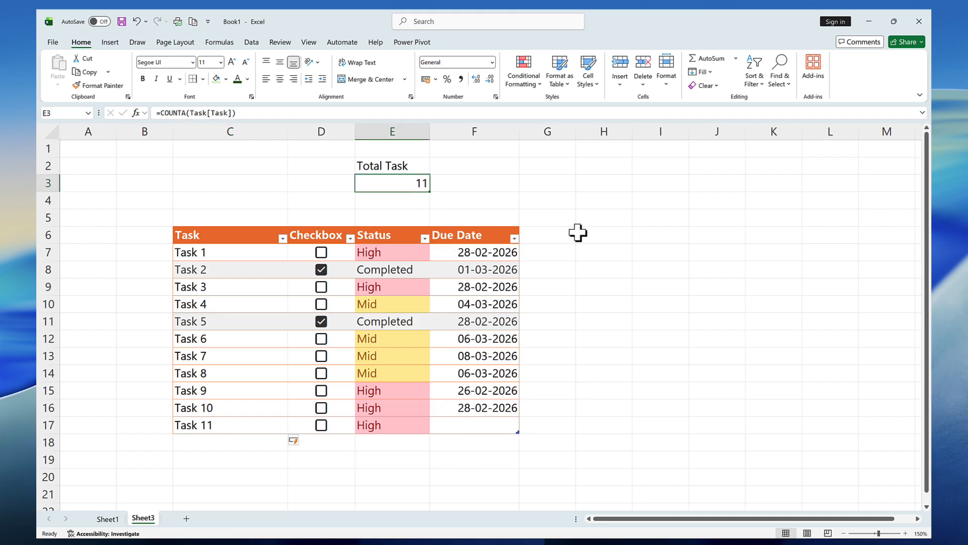
left_click(474, 426)
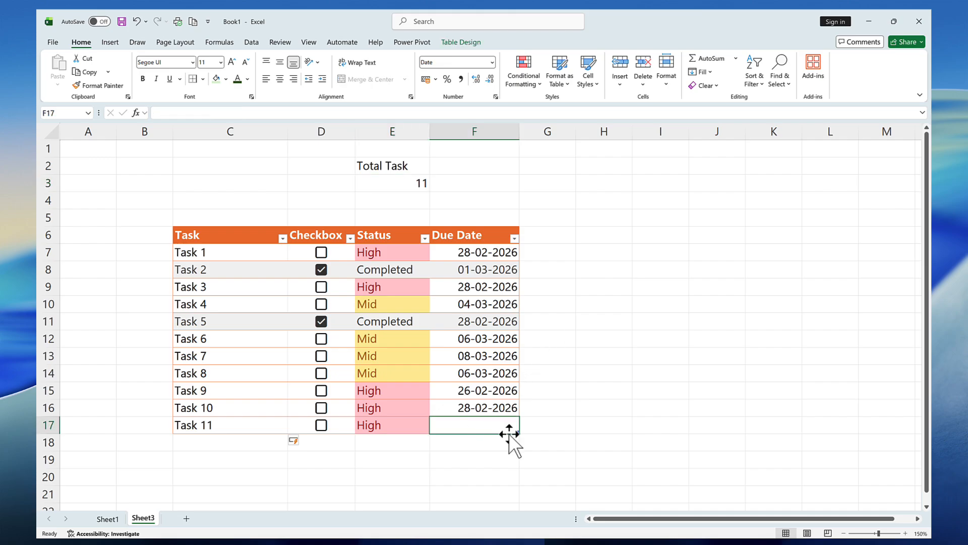
key("ctrl+d")
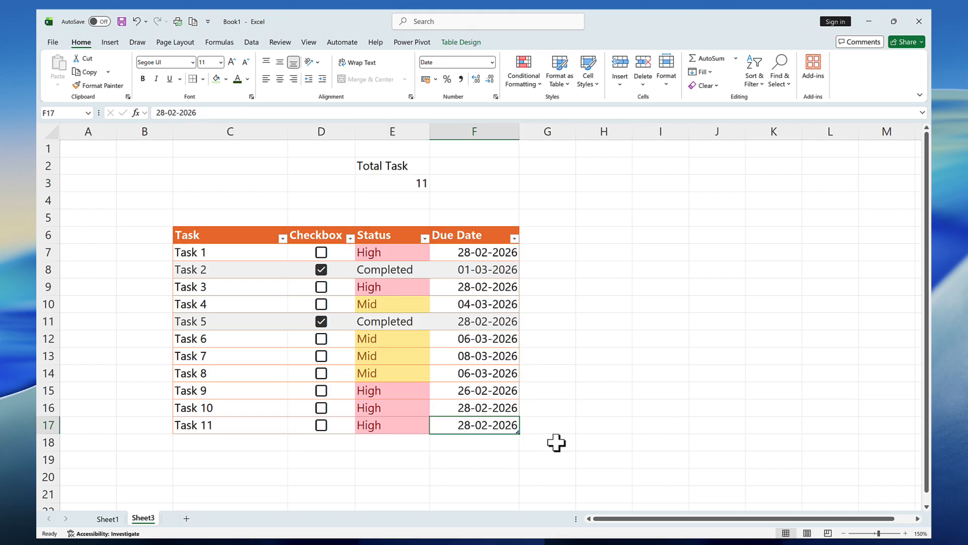
- Set Task 11's Due Date in F17 to 31/03/2026 and tick its checkbox in D17
type("31/03/")
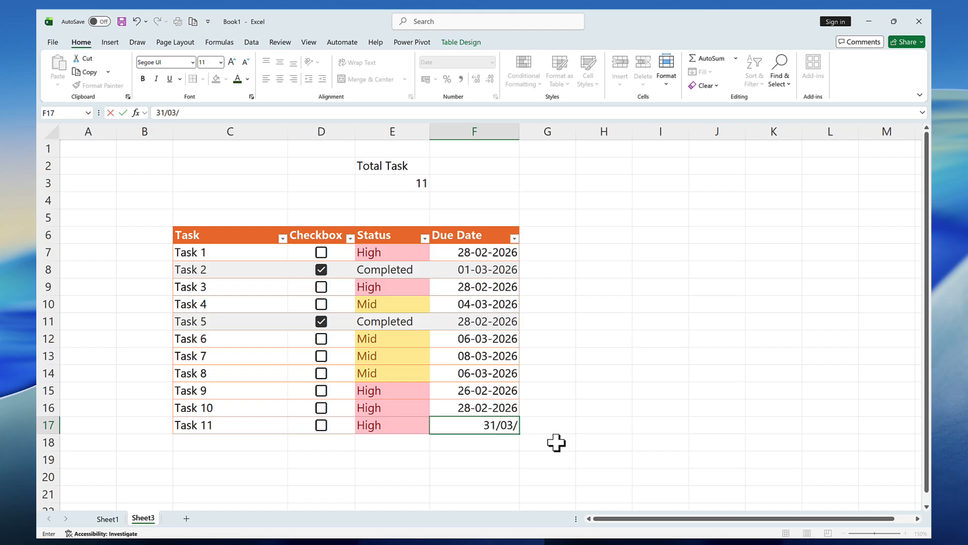
type("2026")
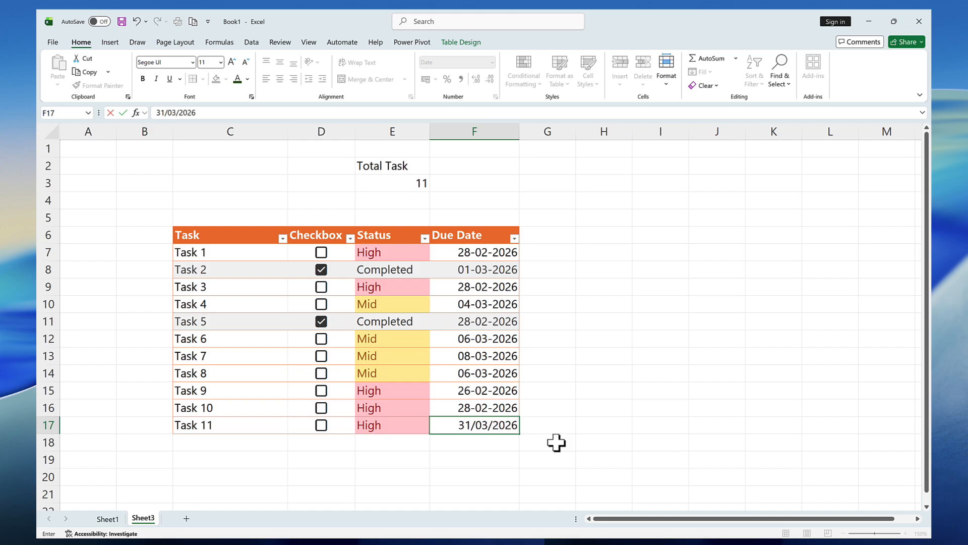
key("Return")
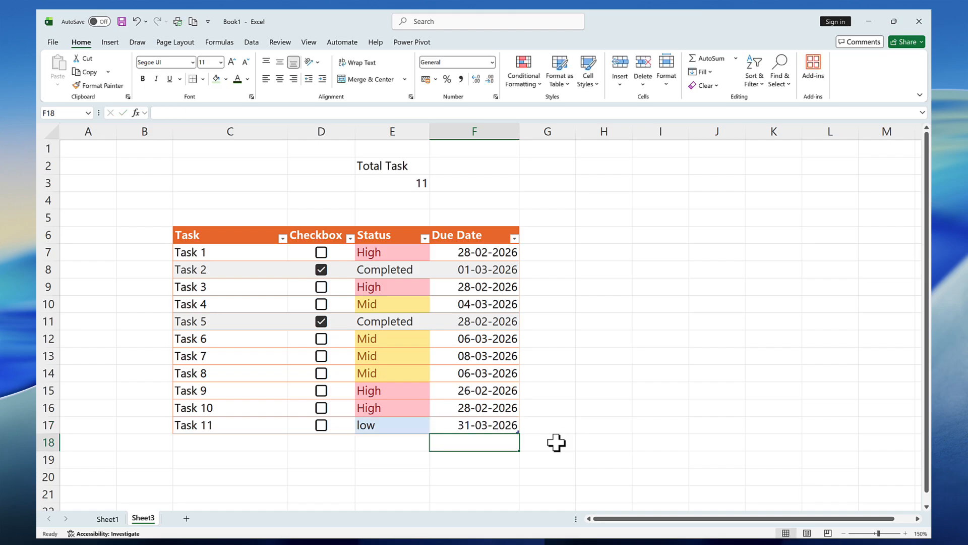
left_click(398, 425)
left_click(321, 425)
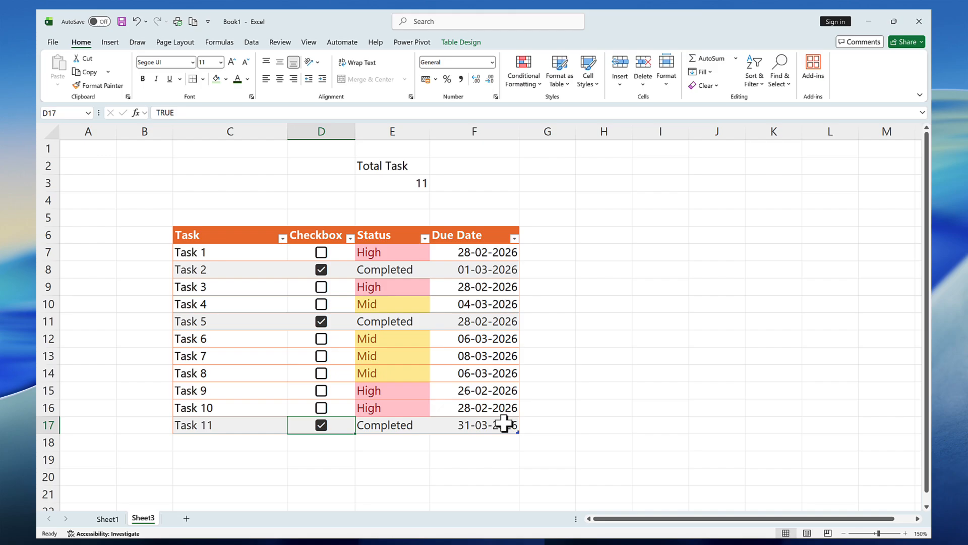
- Centre the total in E3 horizontally and enter the label "Completed Task" in F2
left_click(397, 183)
left_click(280, 79)
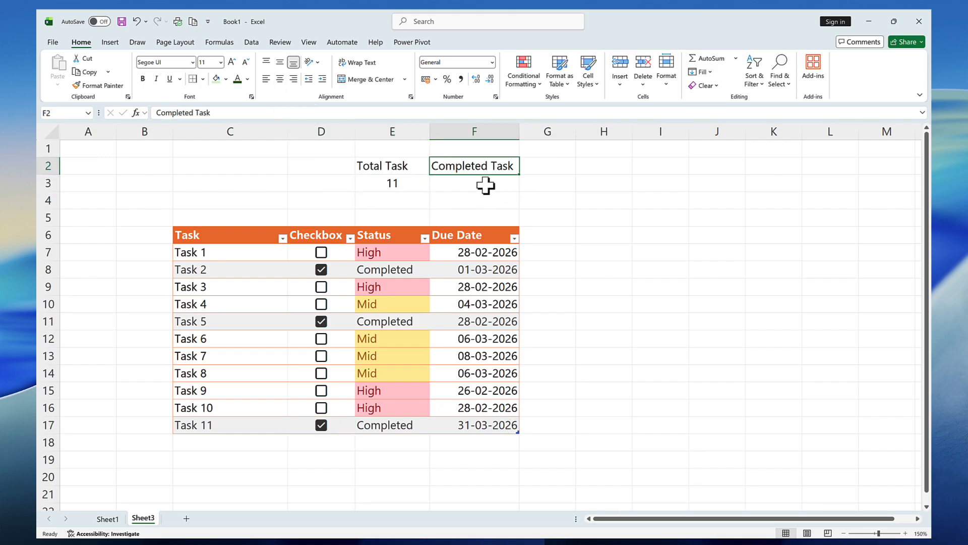
- Count the ticked tasks in F3 with the formula =SUM(--Task[Checkbox])
left_click(486, 186)
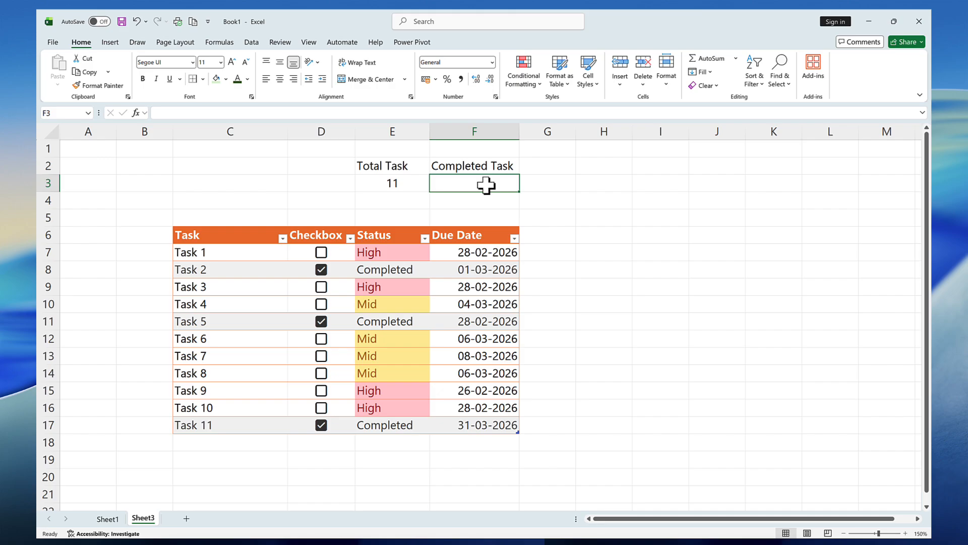
type("=sum")
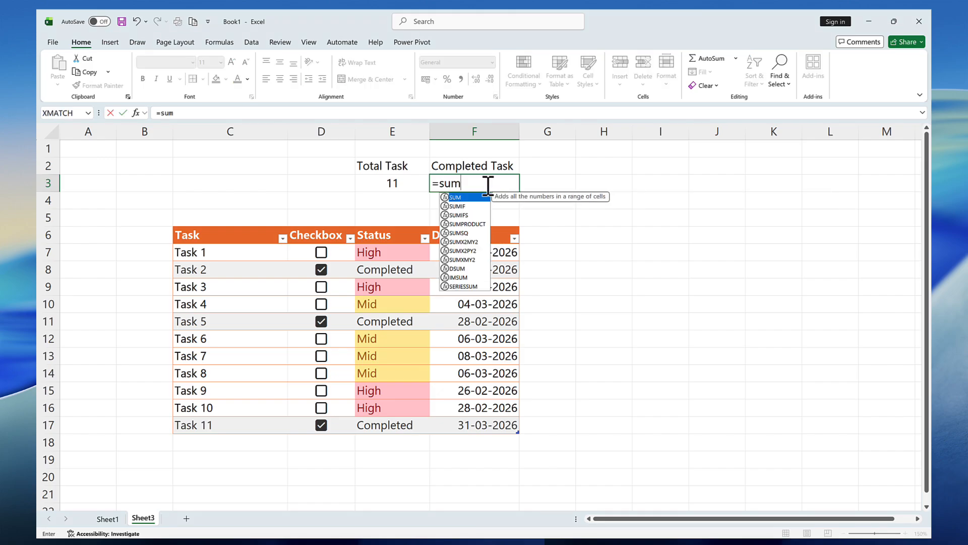
key("Tab")
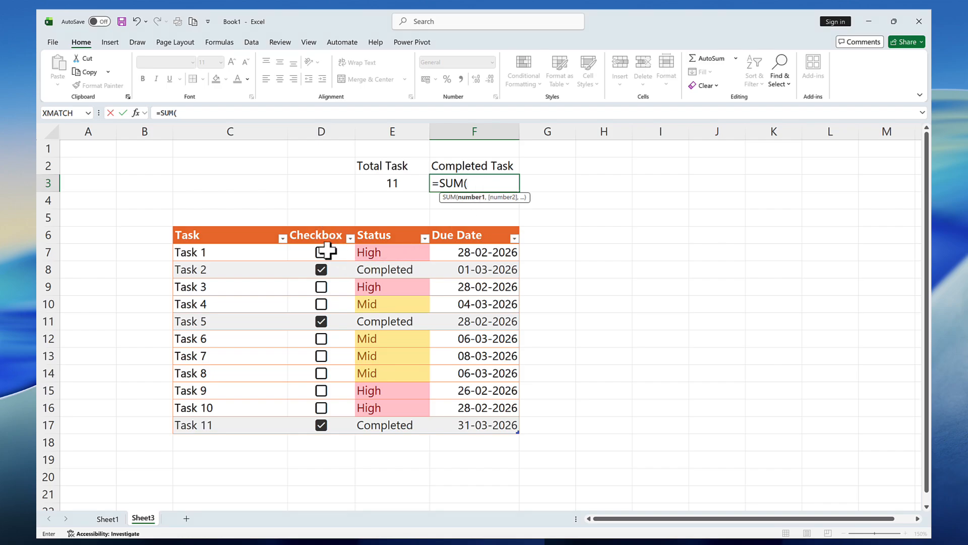
left_click_drag(328, 252, 324, 429)
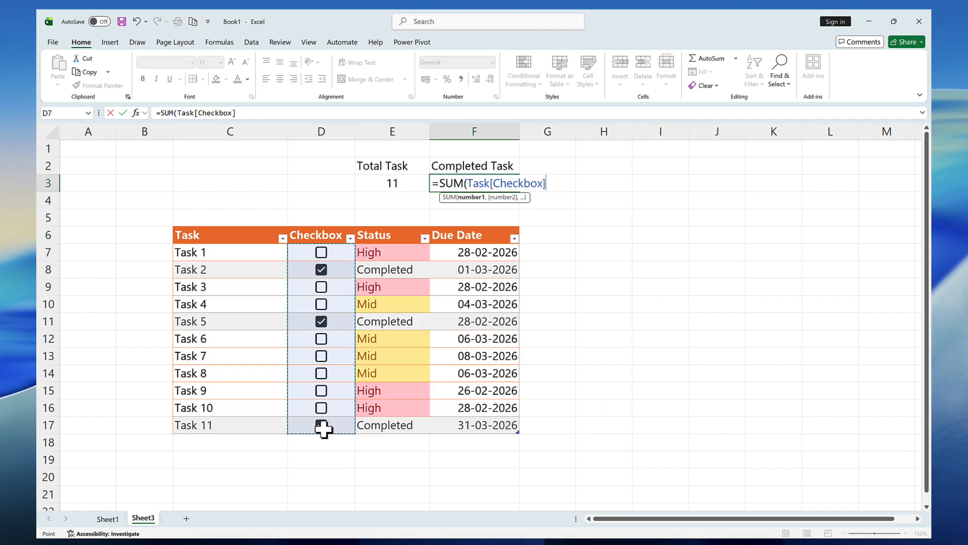
type(")")
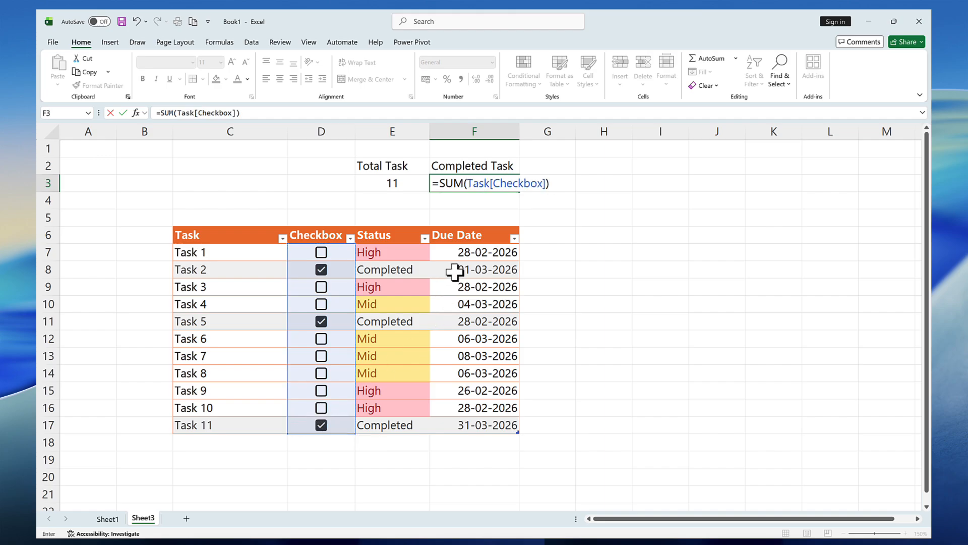
left_click(467, 184)
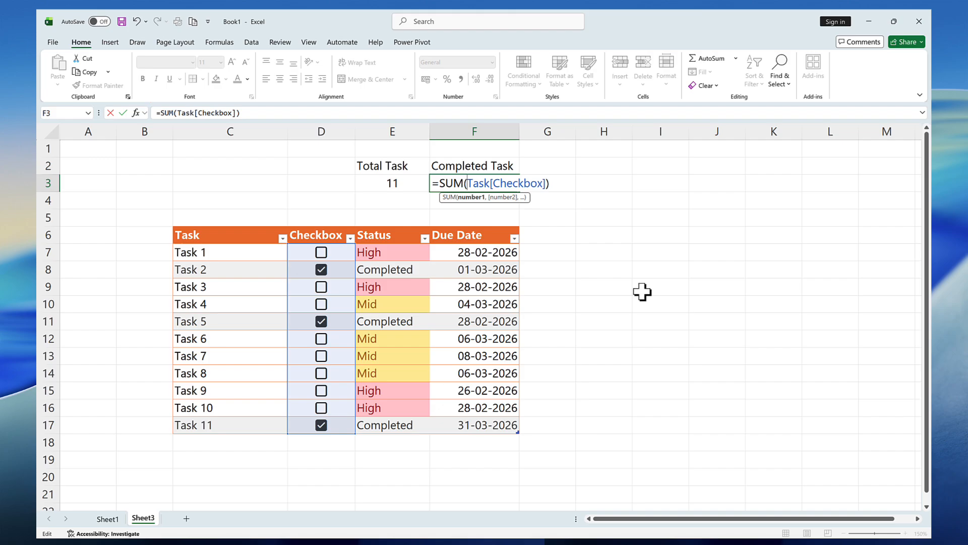
type("--")
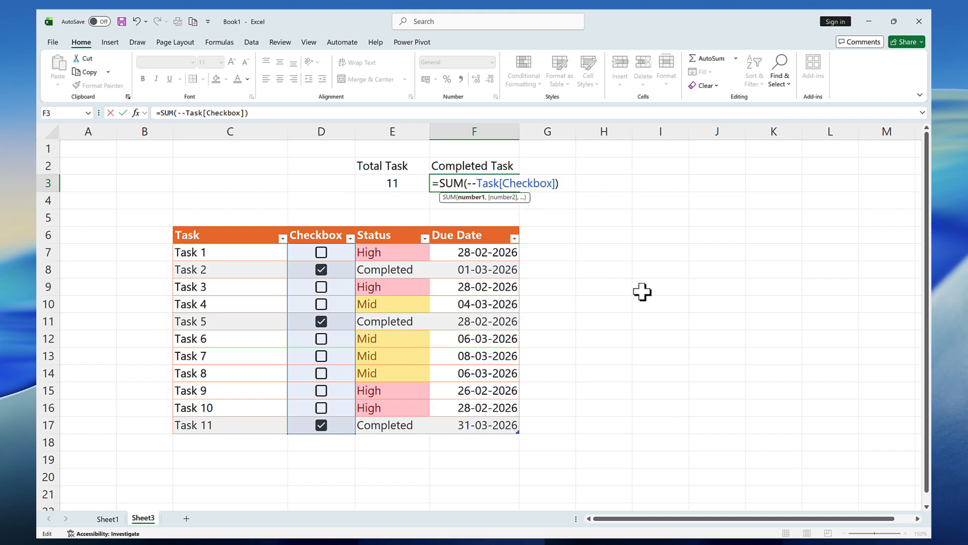
key("Return")
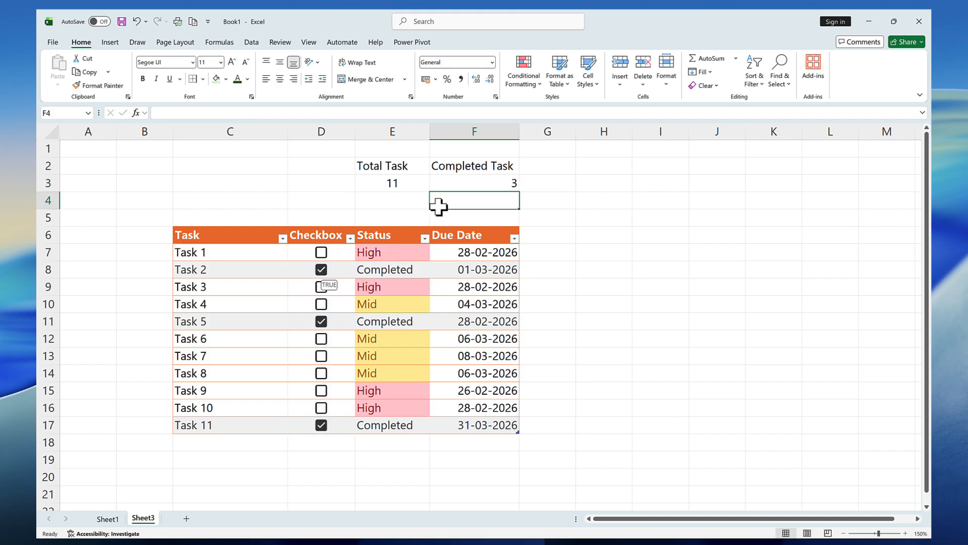
left_click(455, 184)
- Calculate the completion rate in G3 with the formula =F3/E3 and format it as a percentage
left_click(558, 189)
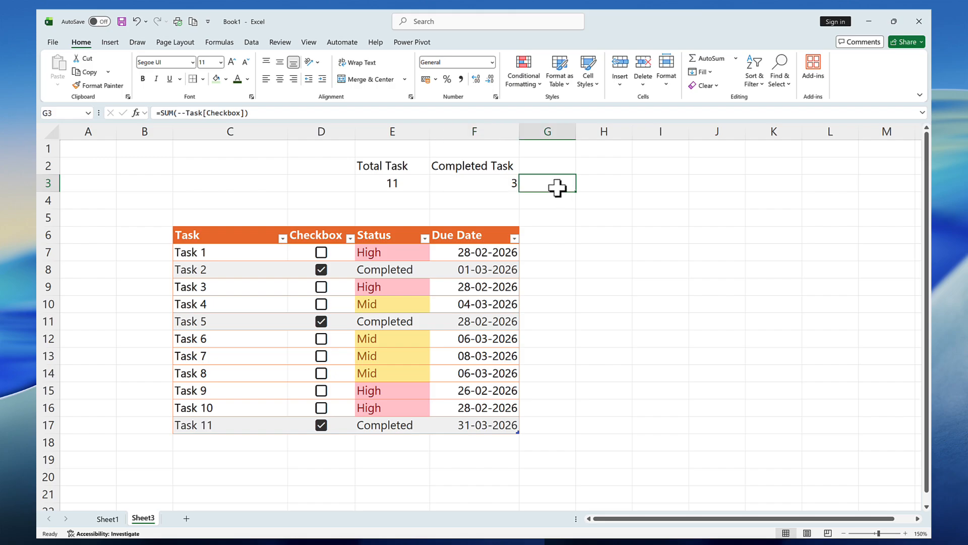
type("=")
key("Left")
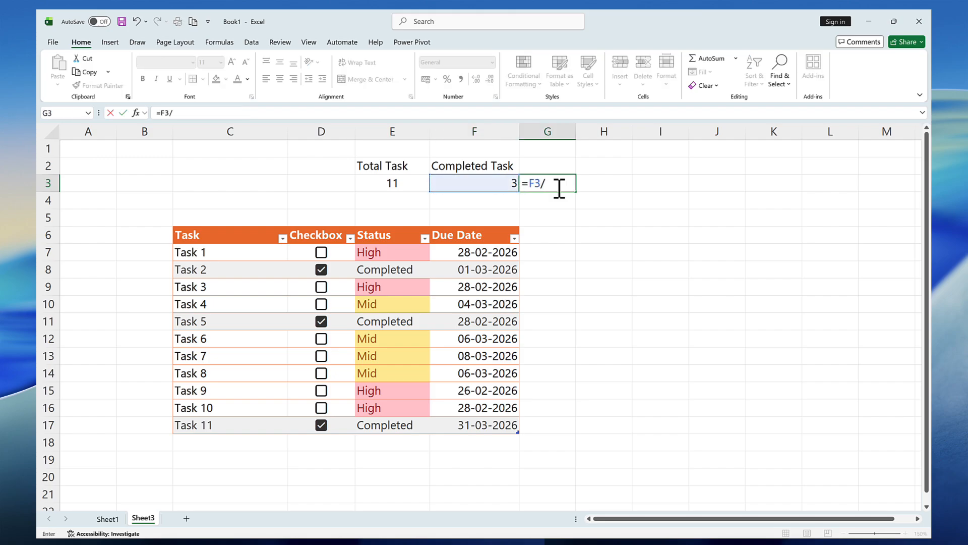
type("/")
key("Left")
key("Left")
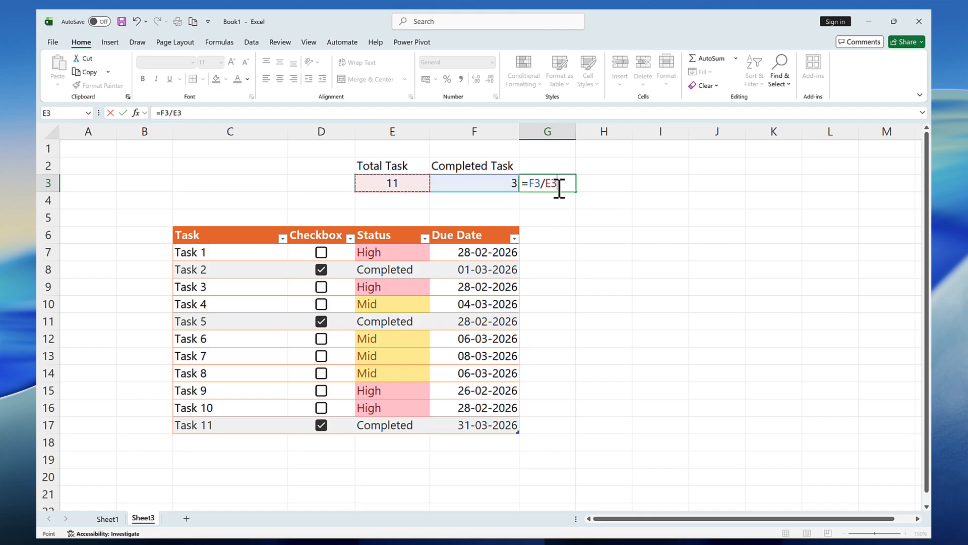
key("ctrl+Return")
left_click(447, 79)
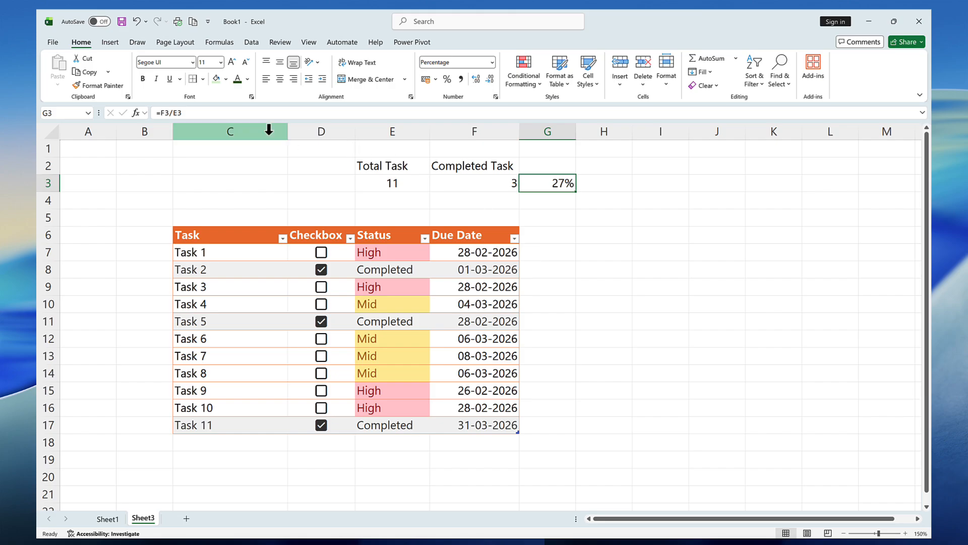
- Give G3 a light grey fill and add a blue solid-fill data bar to it
left_click(225, 79)
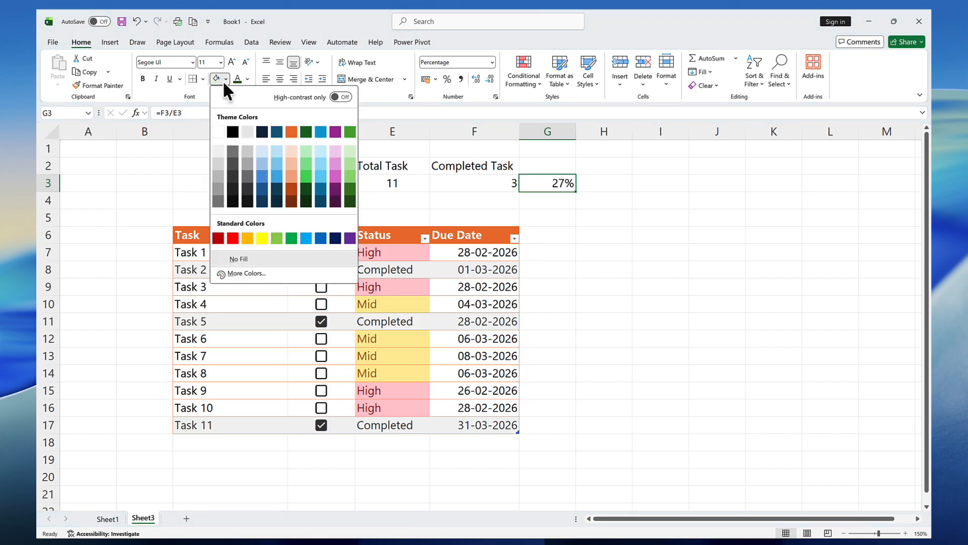
left_click(244, 134)
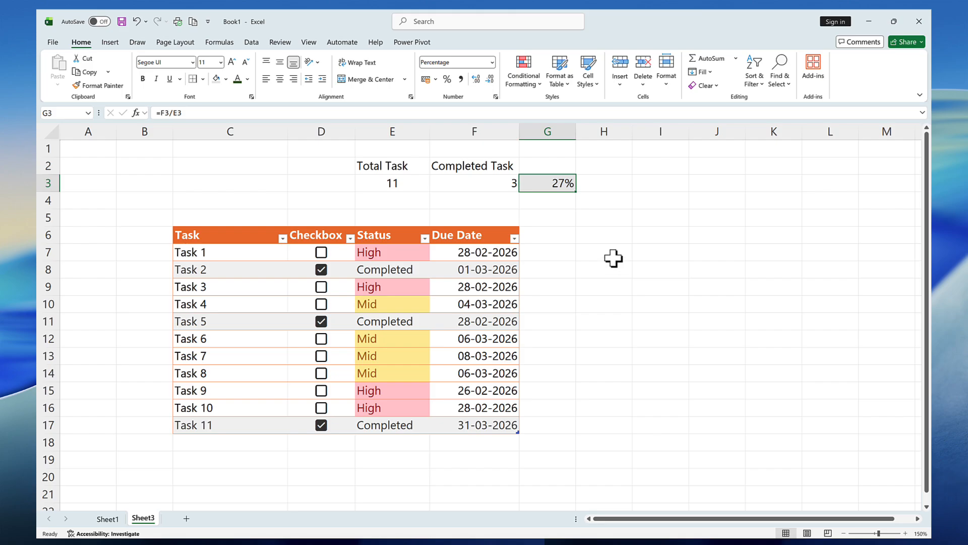
left_click(536, 80)
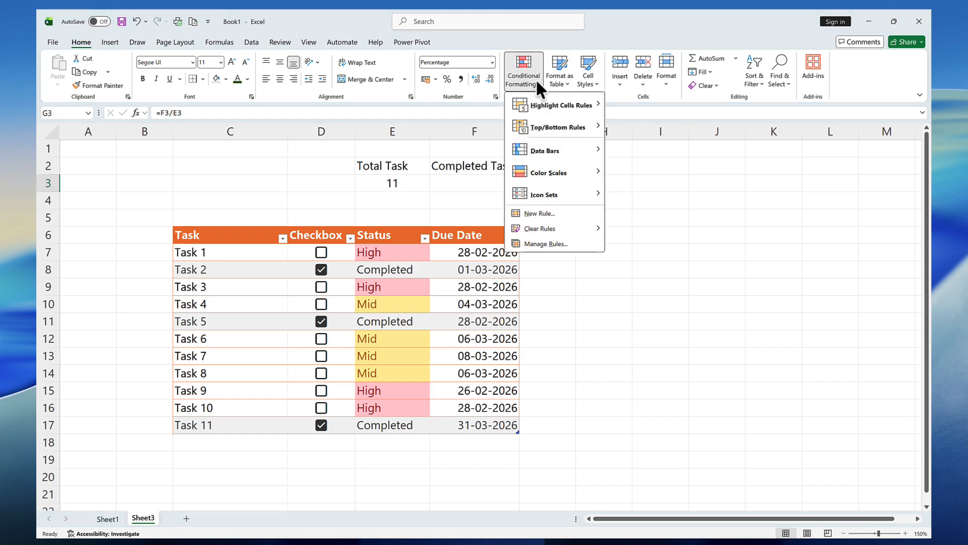
mouse_move(594, 152)
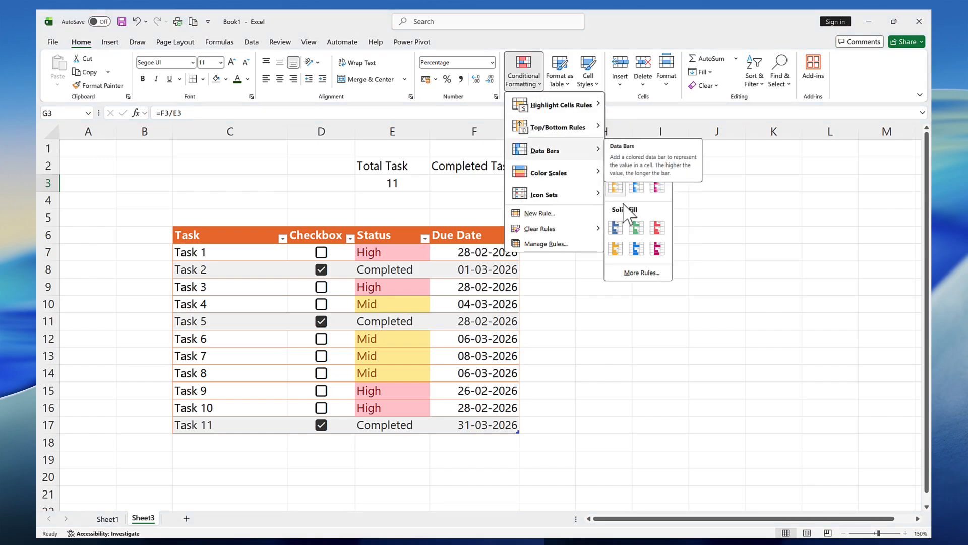
left_click(617, 230)
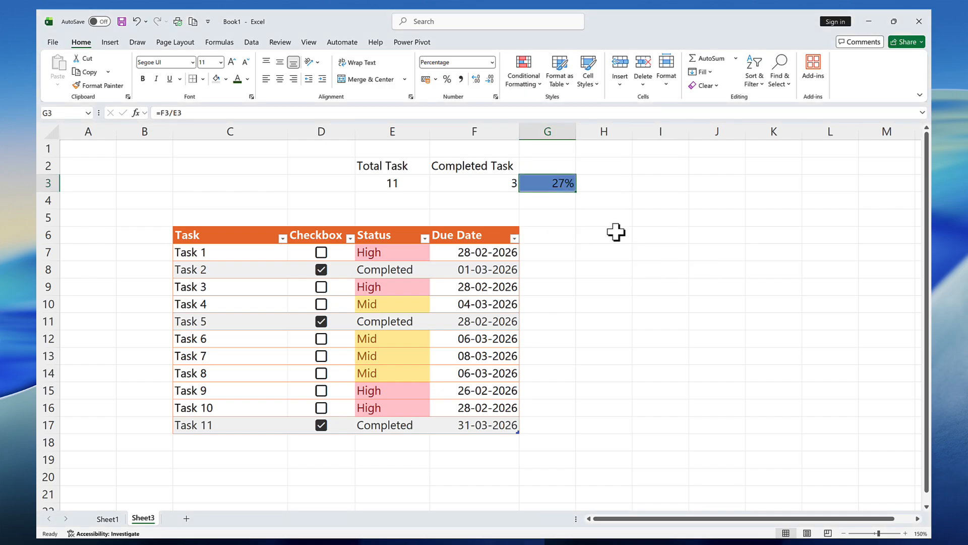
- Edit G3's data bar rule to use the Number type for both limits, with minimum 0 and maximum 1
left_click(539, 84)
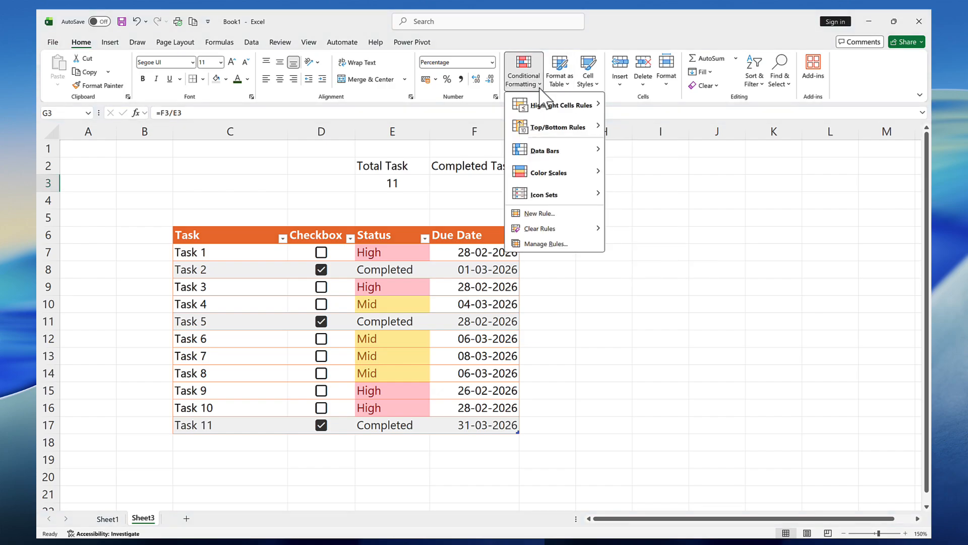
left_click(552, 244)
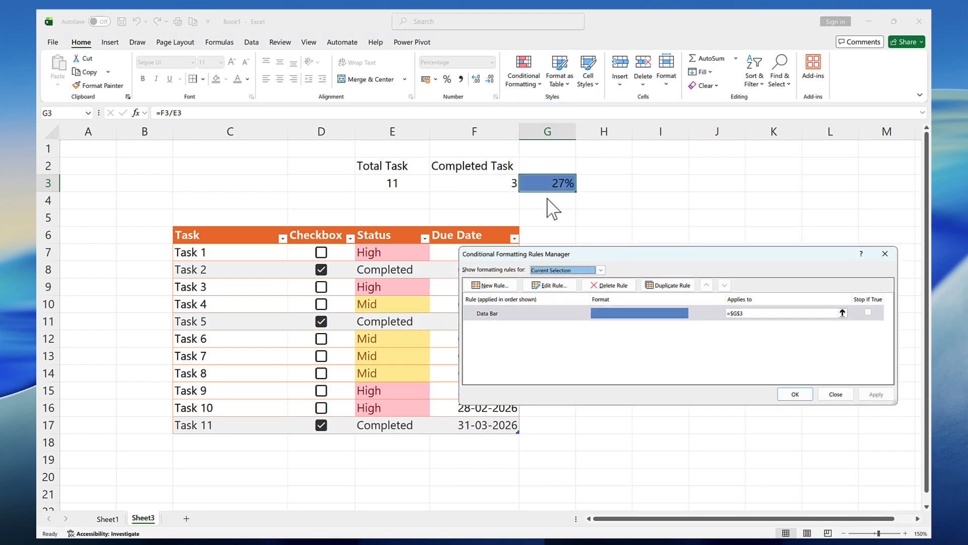
double_click(568, 315)
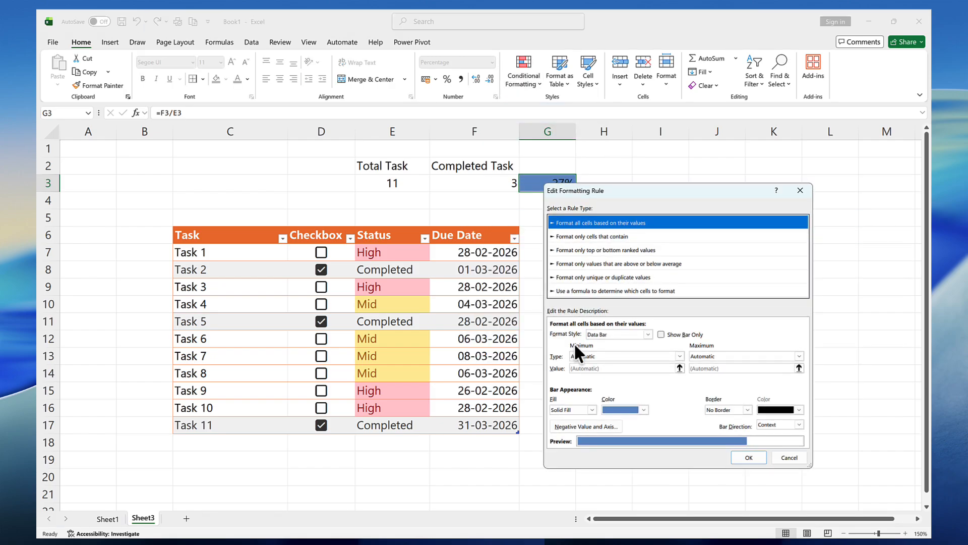
left_click(618, 356)
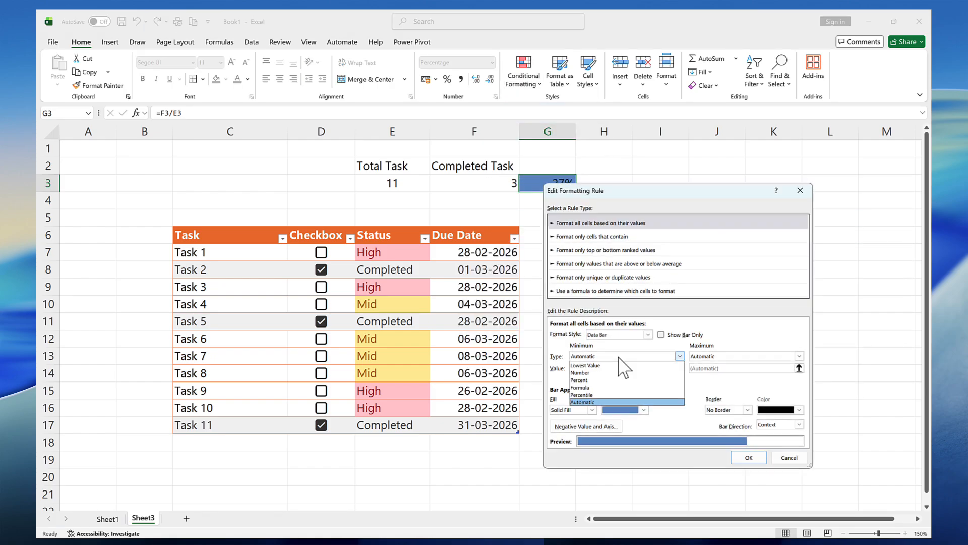
left_click(604, 372)
left_click(727, 356)
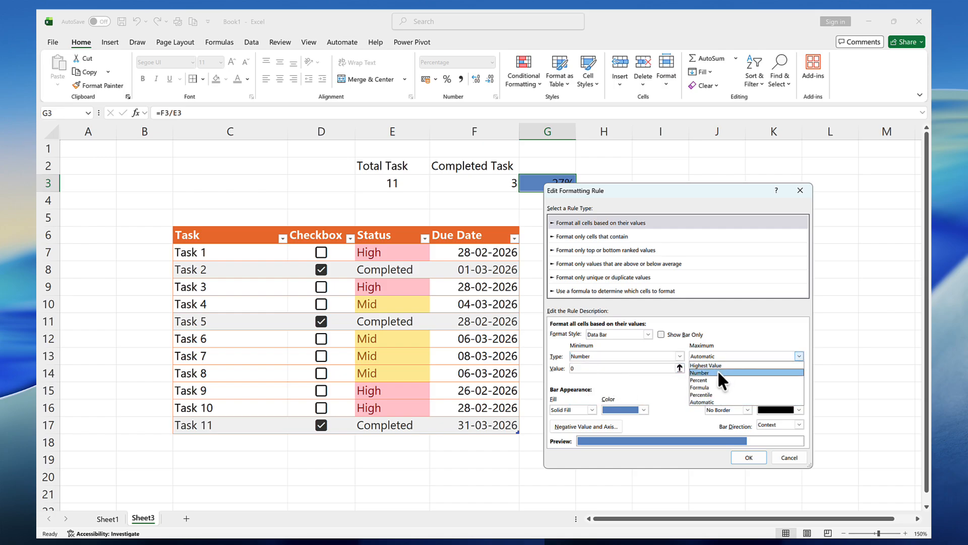
left_click(718, 372)
left_click(593, 368)
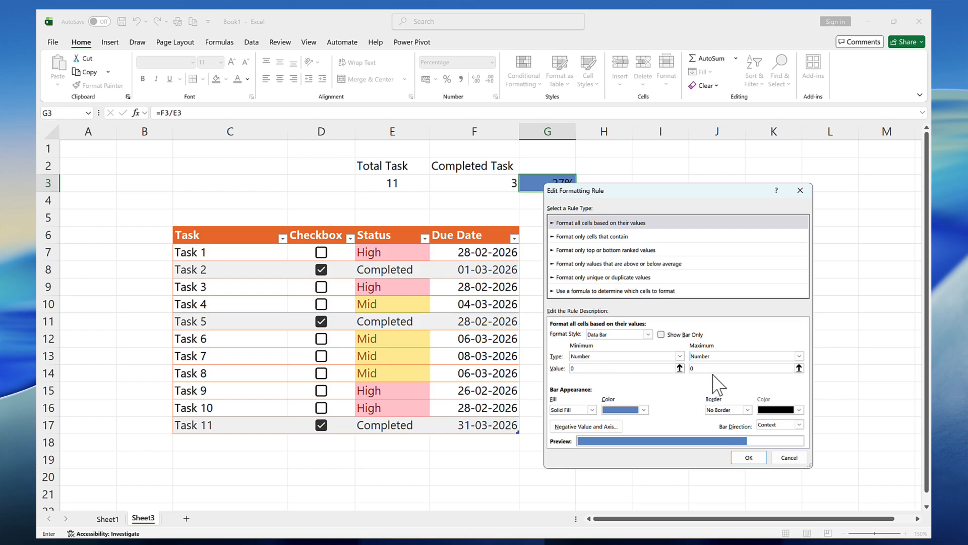
left_click_drag(717, 371, 686, 368)
type("1")
- Keep the data bar's Solid Fill, set its colour to dark green, and apply the edited rule to G3
left_click(589, 411)
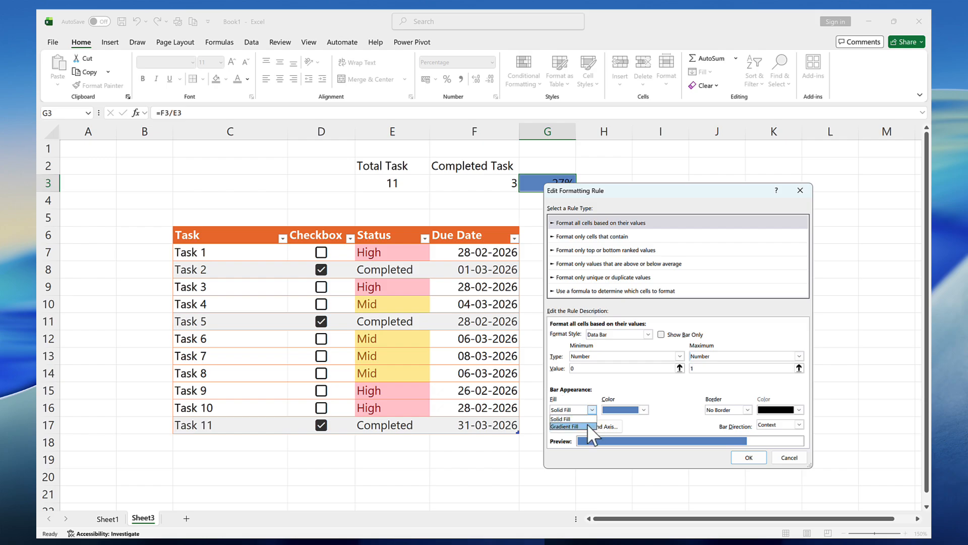
left_click(586, 419)
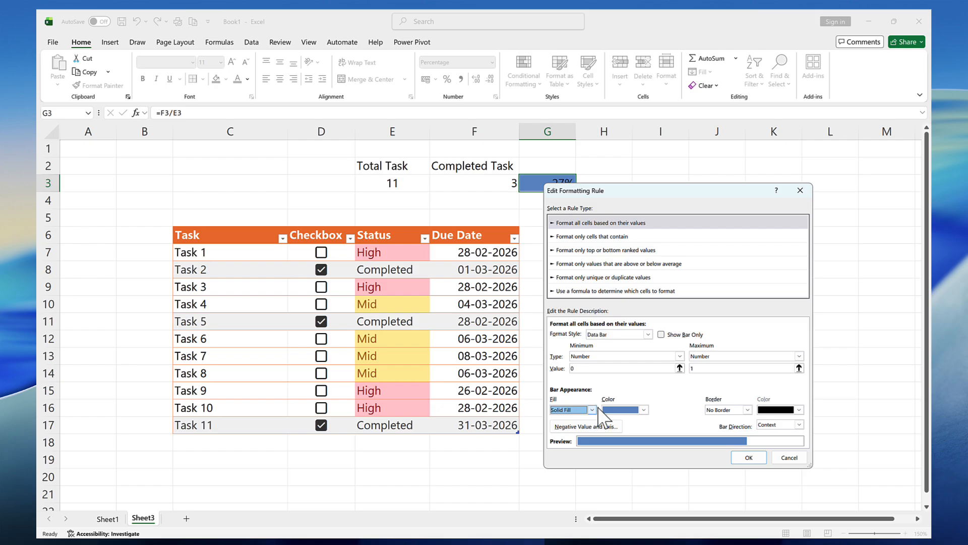
left_click(644, 410)
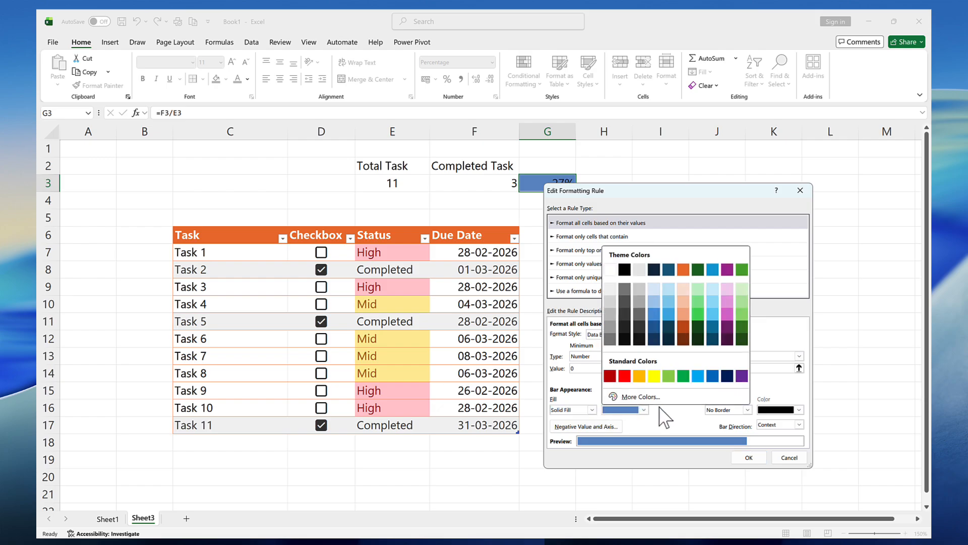
left_click(741, 339)
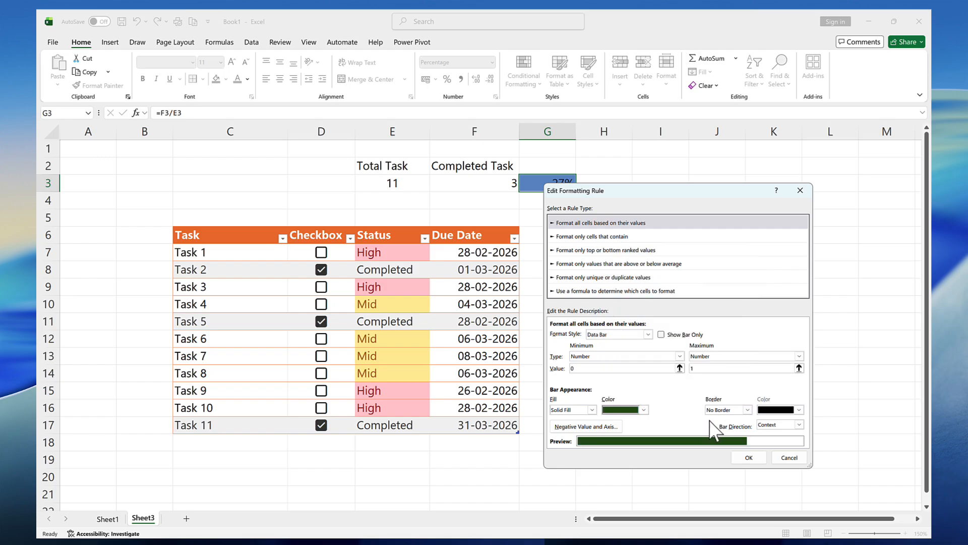
left_click(749, 459)
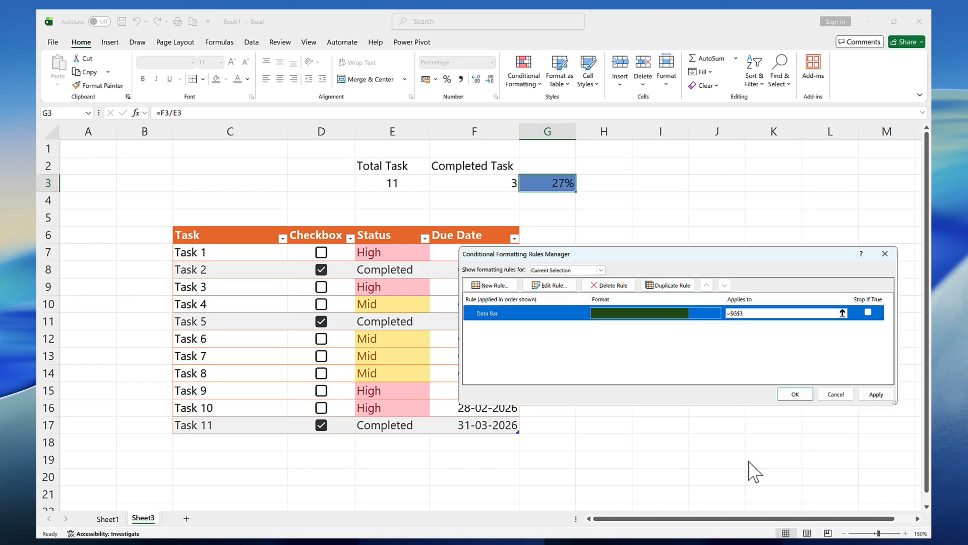
left_click(793, 394)
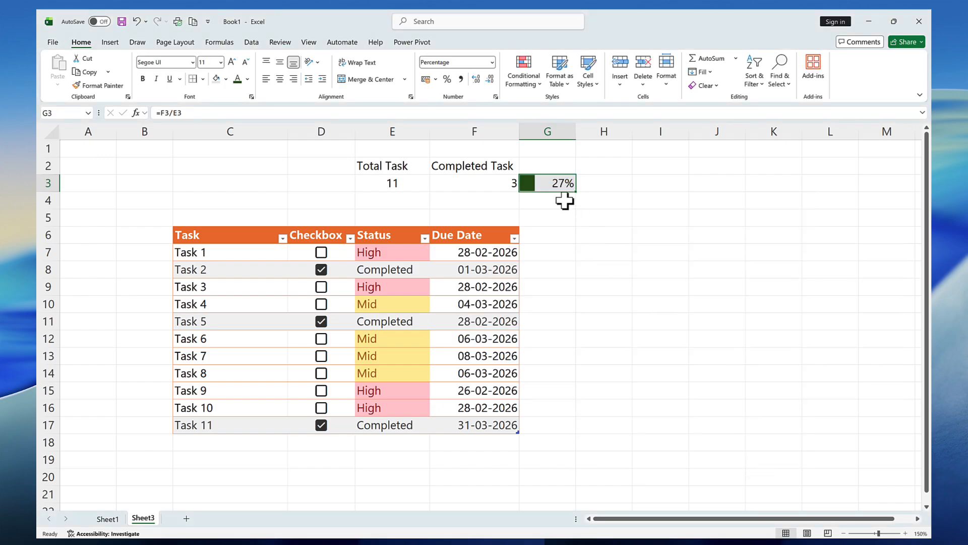
left_click(560, 235)
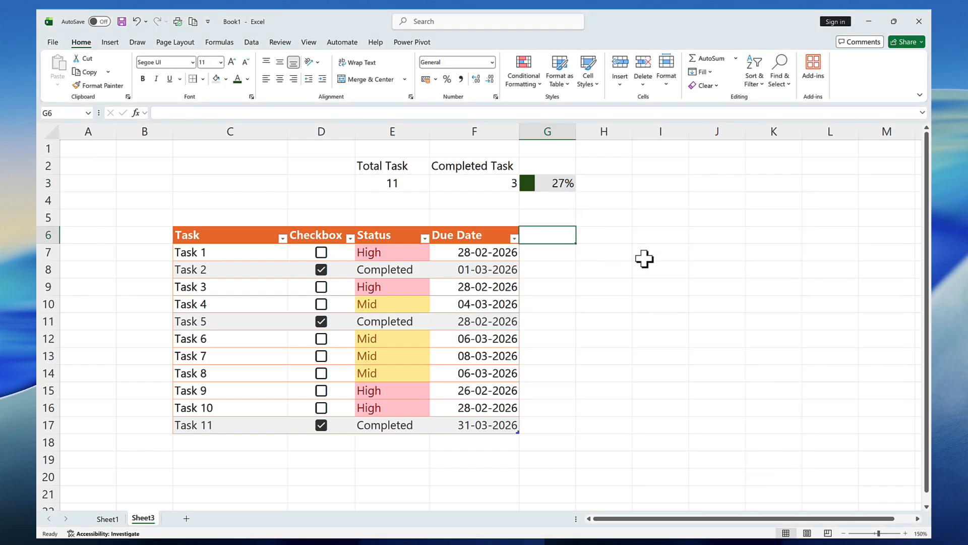
- Change the fill colour of the completion percentage cell G3 to light green
left_click(554, 189)
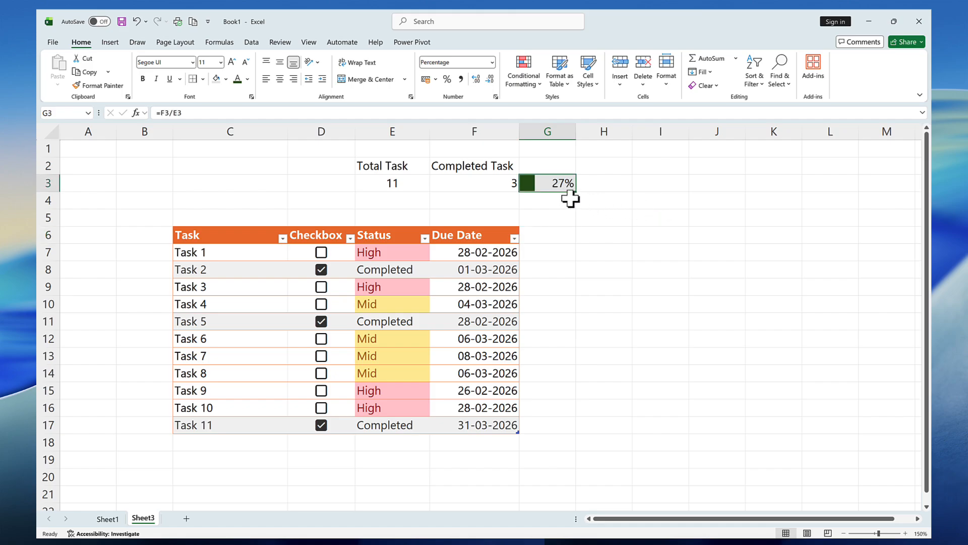
left_click(226, 79)
left_click(351, 153)
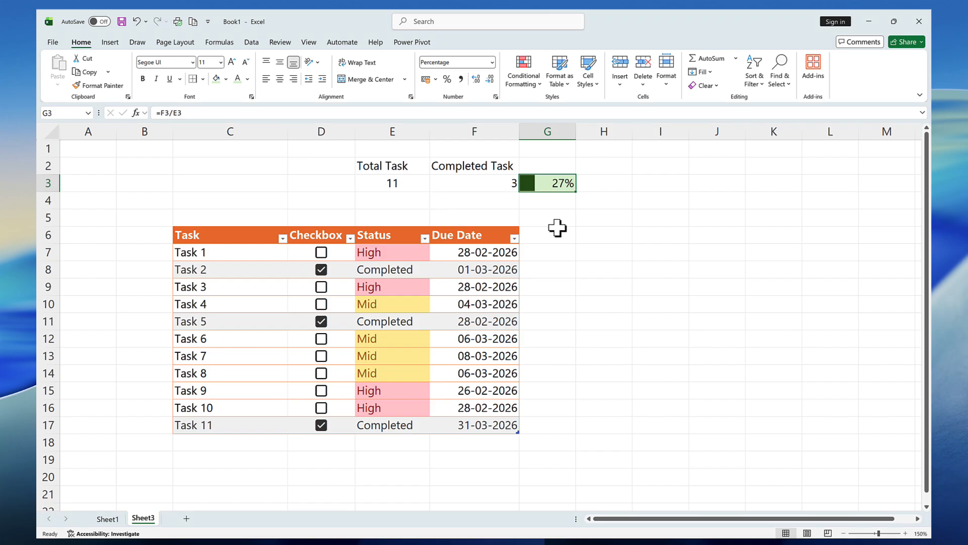
- Draw a rounded rectangle about 0.77 cm high and 2.13 cm wide over G3, with no fill
left_click(110, 42)
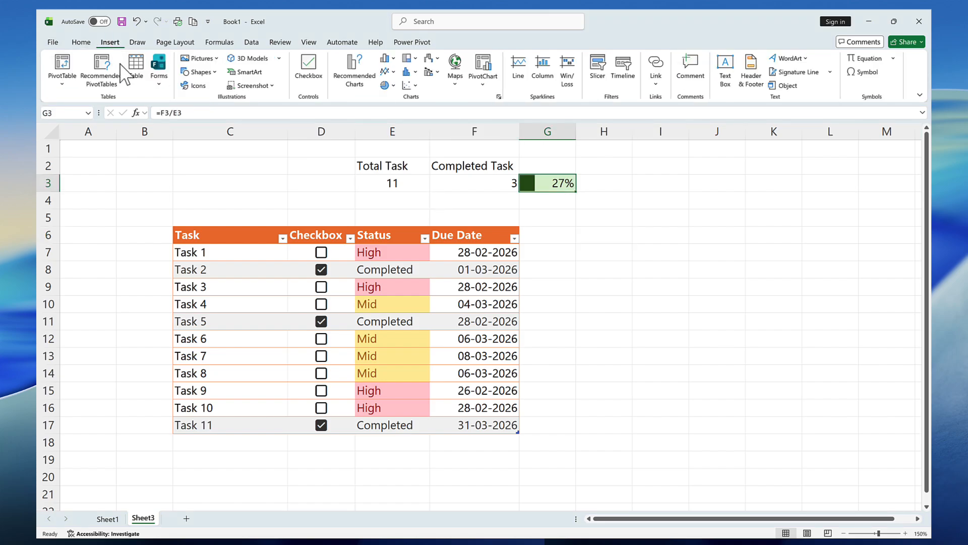
left_click(199, 71)
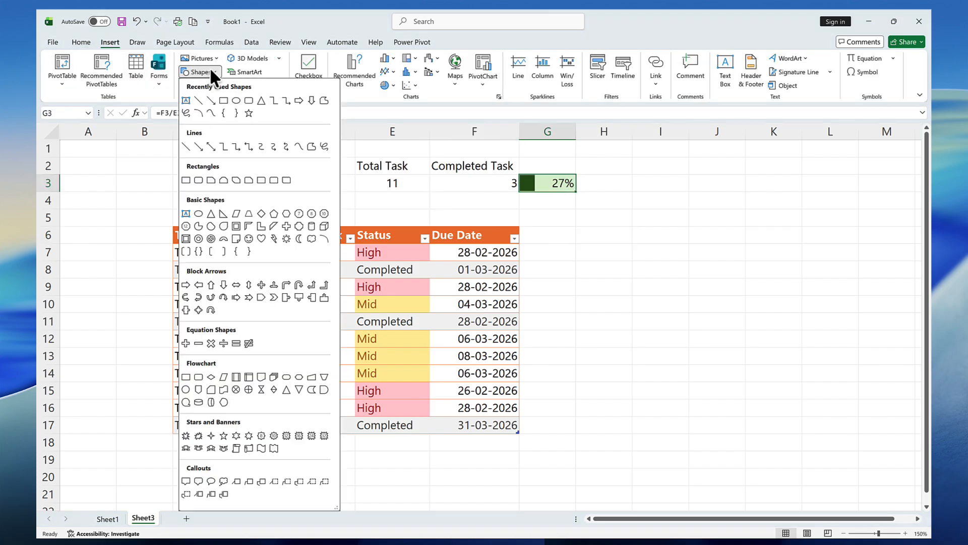
left_click(199, 180)
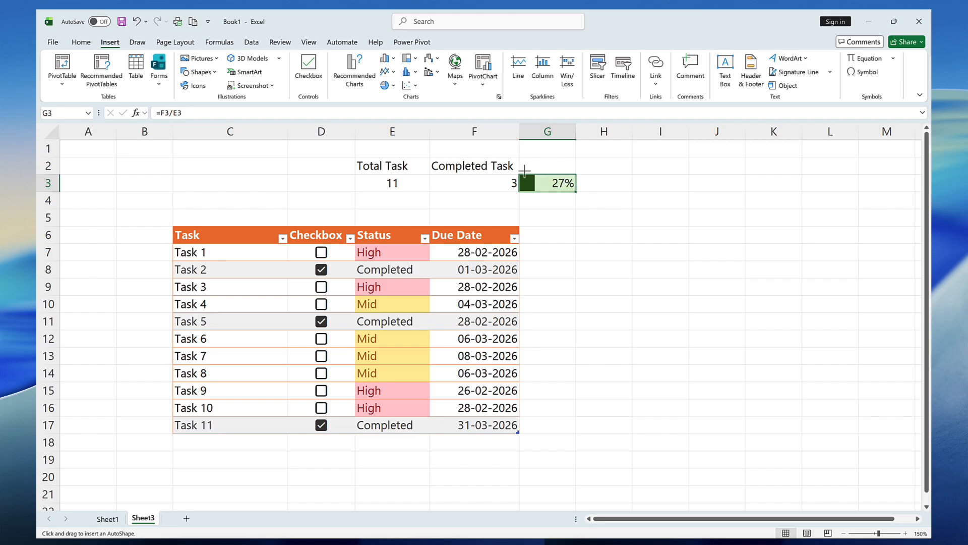
left_click_drag(518, 172, 581, 197)
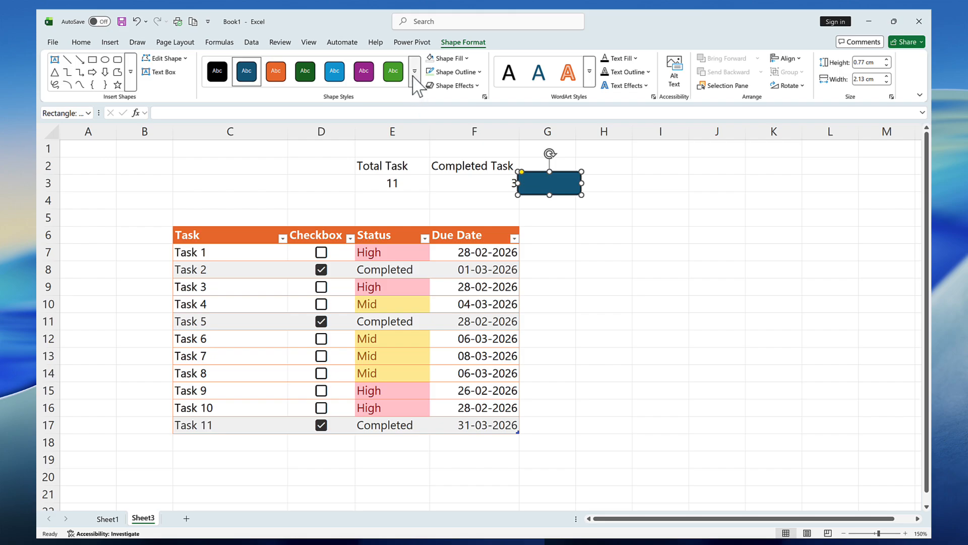
left_click(467, 59)
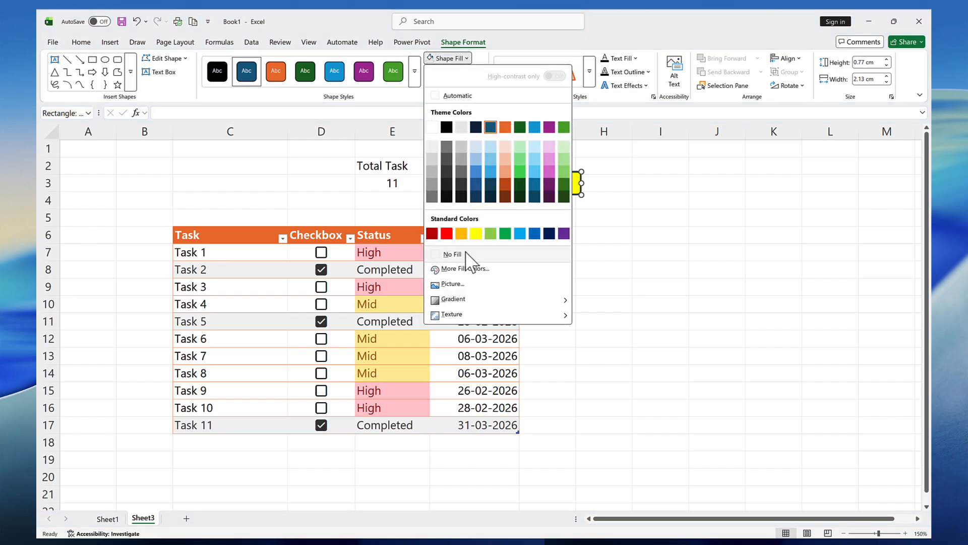
left_click(450, 253)
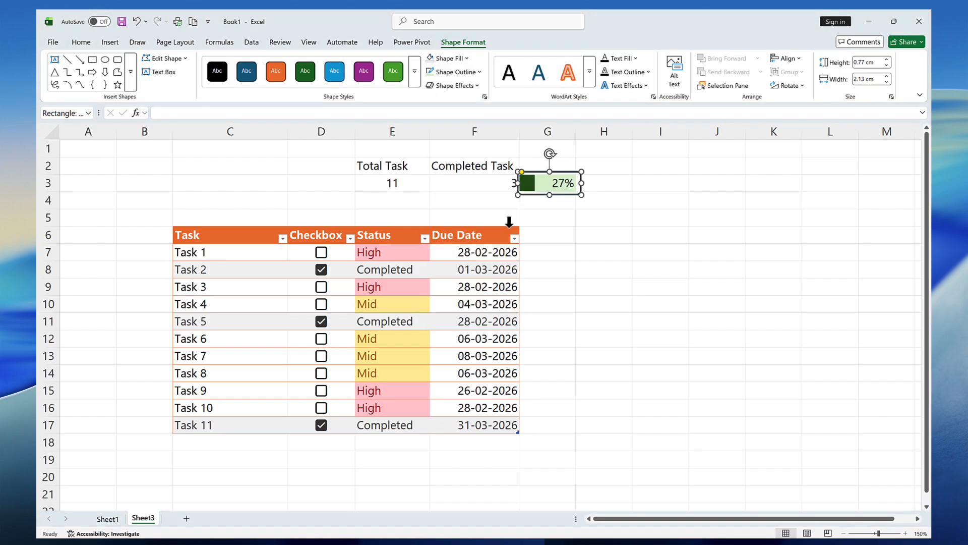
- Give the rounded rectangle around G3 a light green outline with a weight of 3 pt
left_click(480, 72)
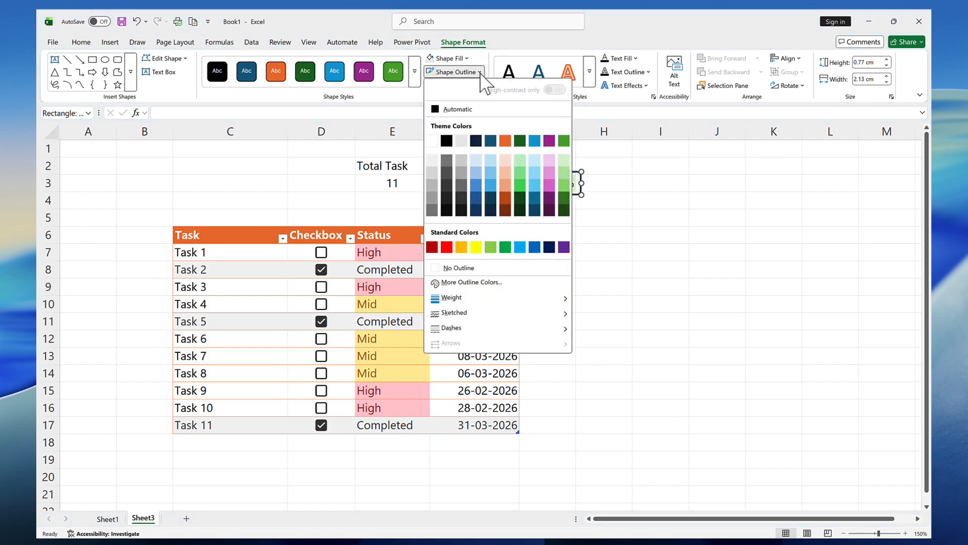
left_click(564, 161)
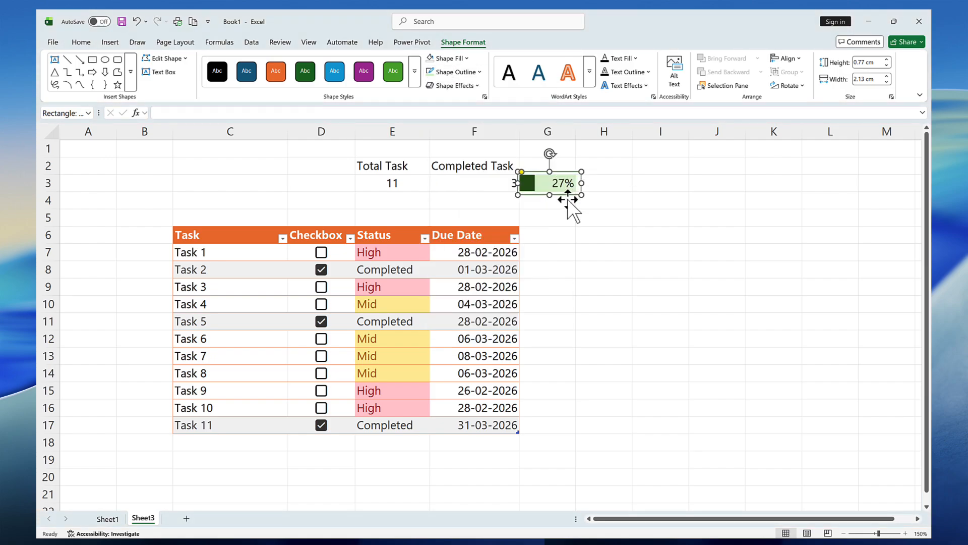
left_click(471, 73)
mouse_move(553, 299)
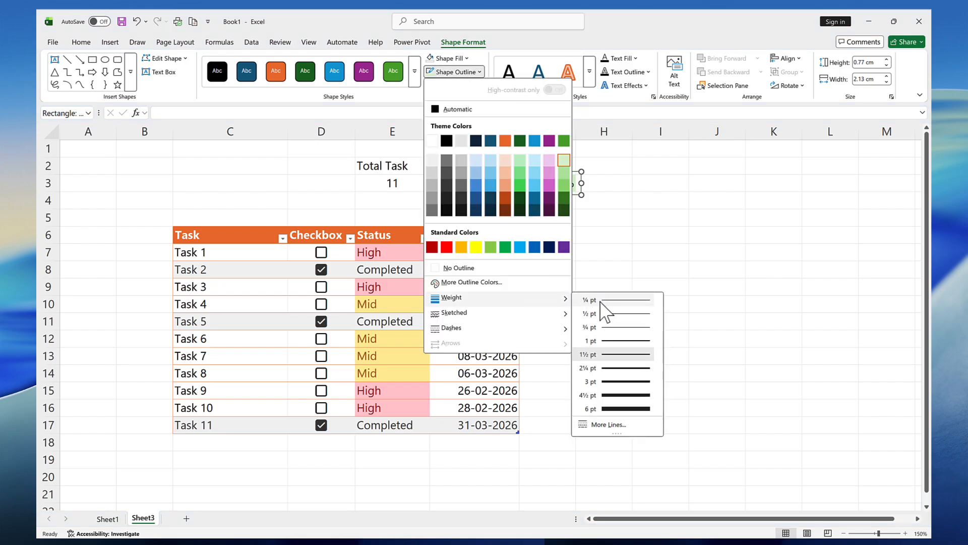
left_click(624, 382)
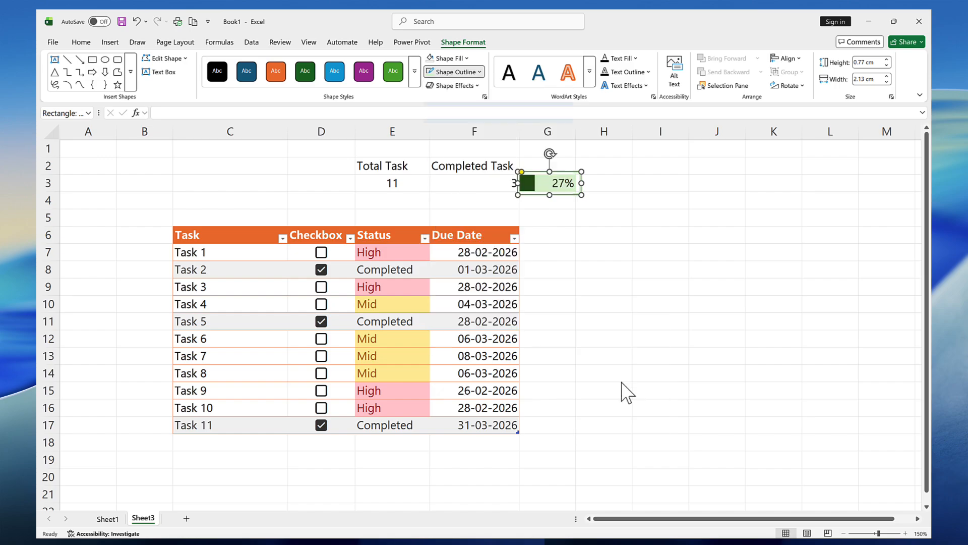
left_click(580, 303)
left_click(566, 185)
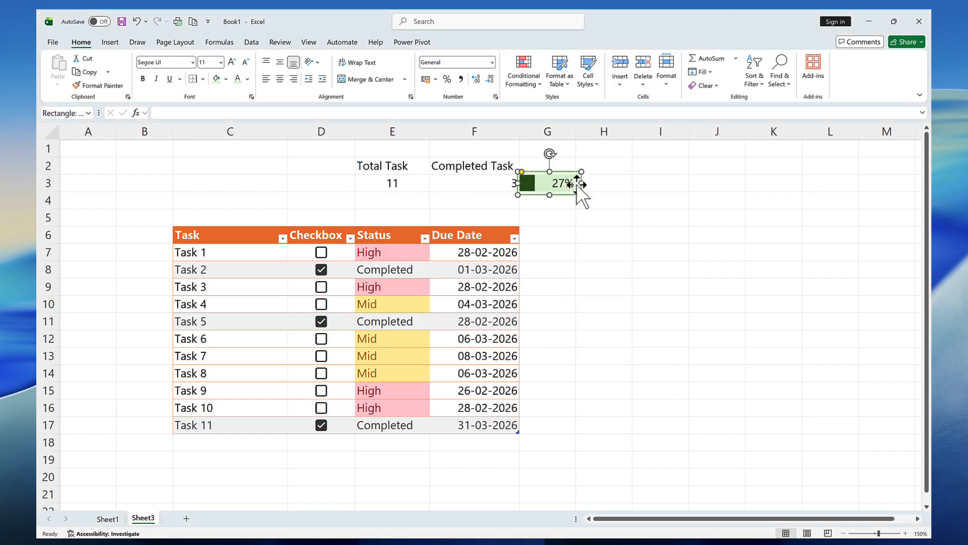
- Centre the count in F3 and format the summary range E2:F3 in bold dark green text
left_click(483, 181)
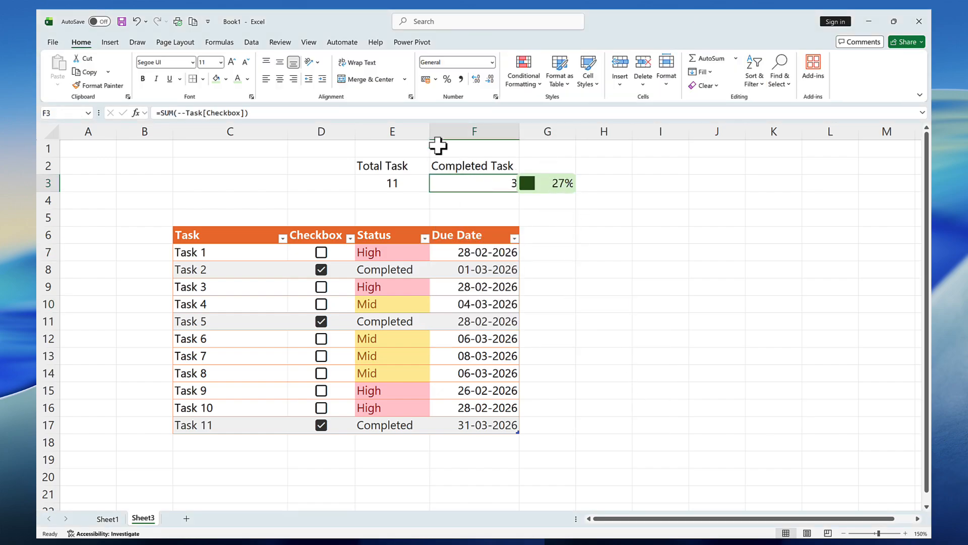
left_click(655, 279)
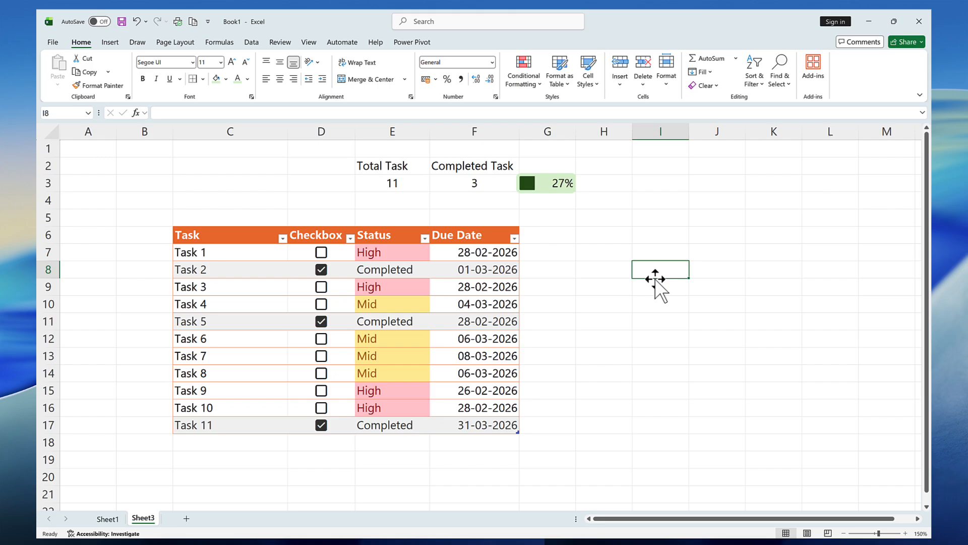
left_click(476, 181)
left_click_drag(477, 182, 392, 166)
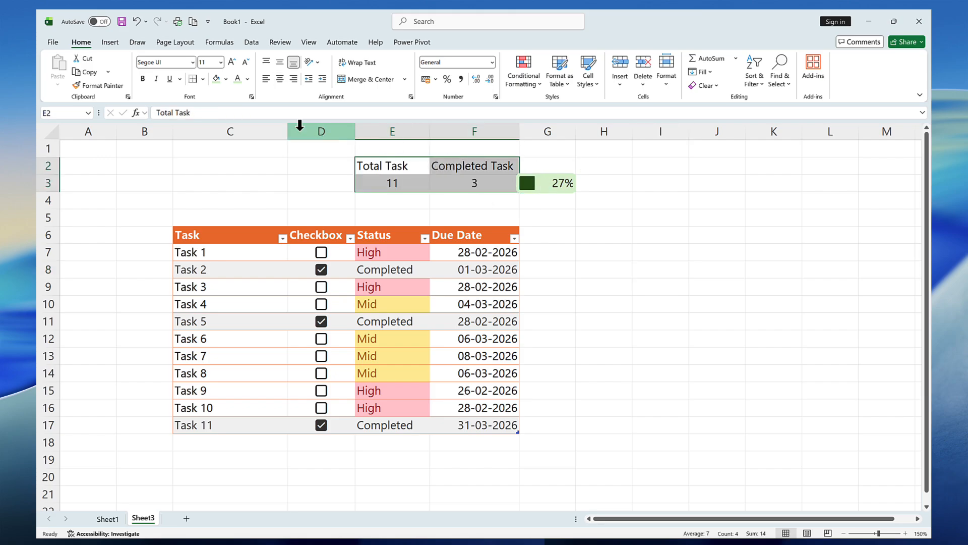
left_click(247, 79)
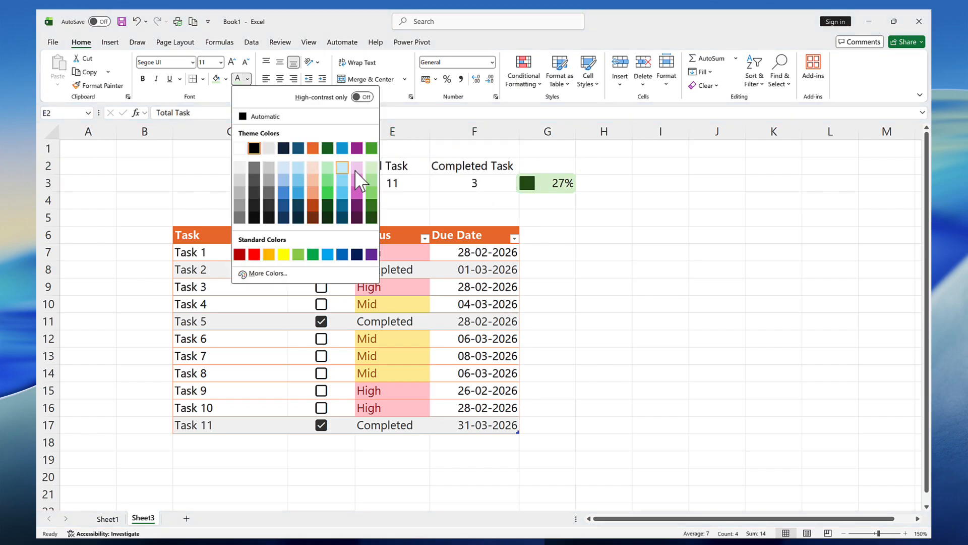
left_click(372, 218)
left_click(143, 79)
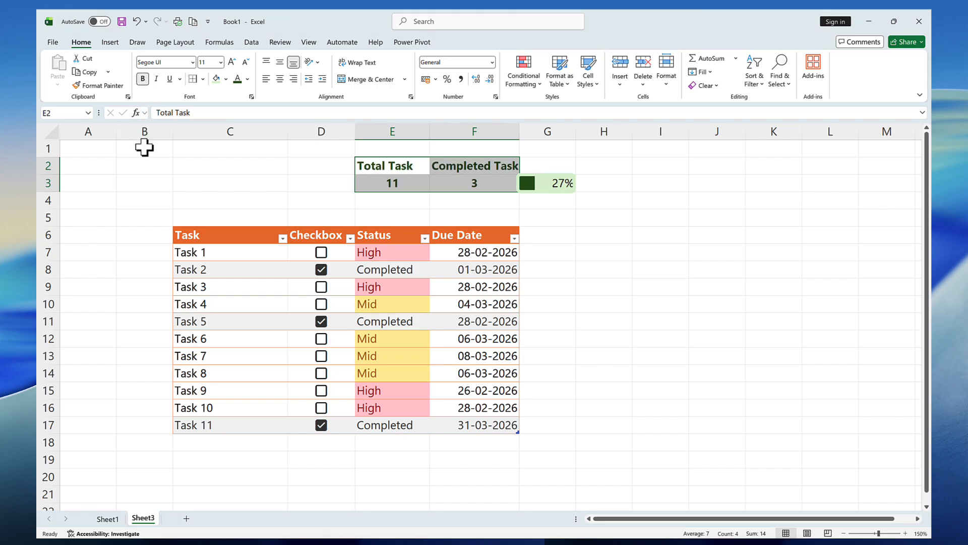
left_click(610, 252)
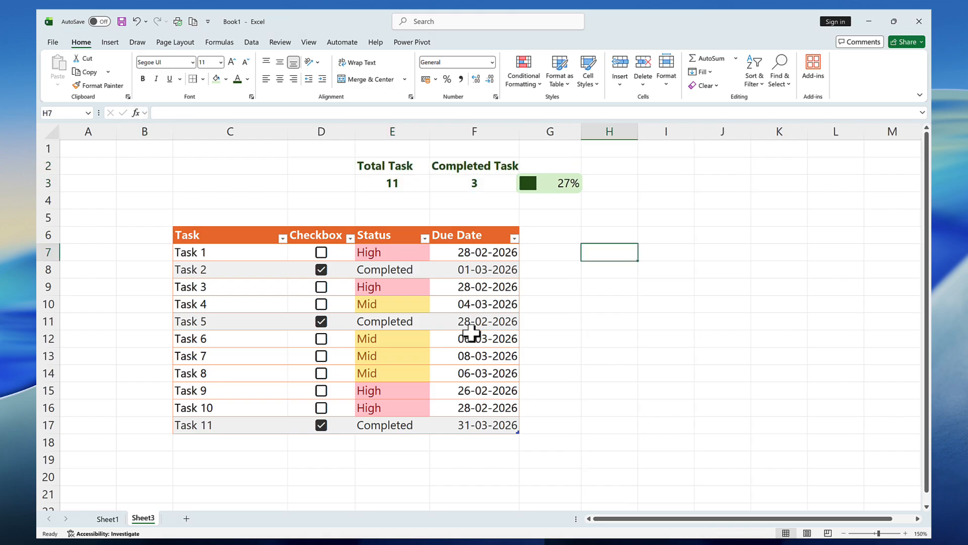
- Test the tracker by ticking Tasks 7, 8 and 9, clearing Task 5, and toggling Tasks 4 and 6 on and off
left_click(322, 356)
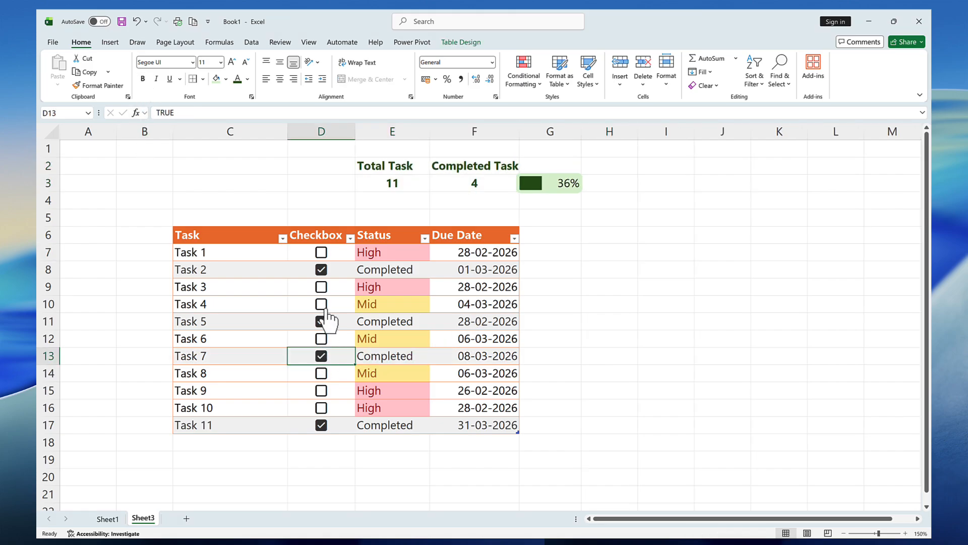
left_click(321, 304)
left_click(322, 374)
left_click(321, 390)
left_click(322, 339)
left_click(321, 338)
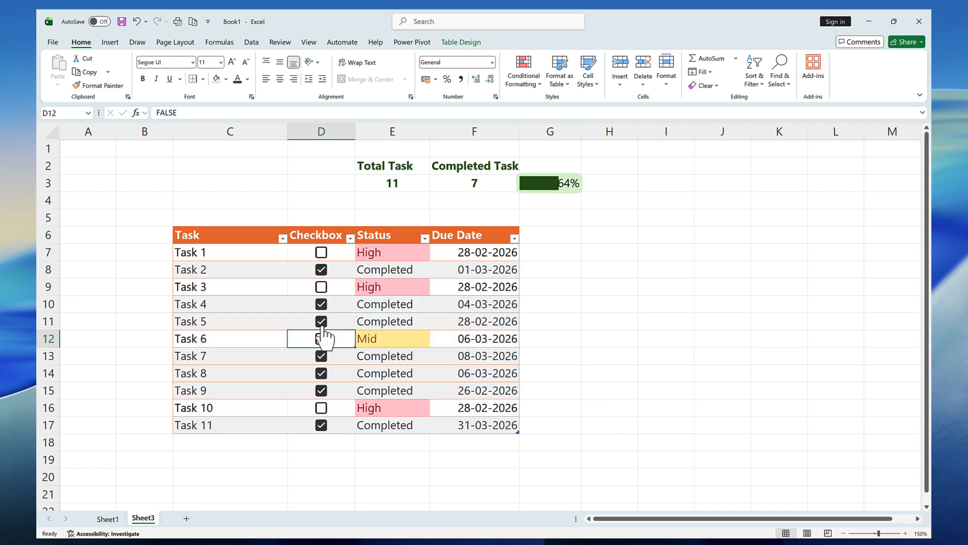
left_click(321, 321)
left_click(322, 305)
- Hide the worksheet's gridlines
left_click(308, 42)
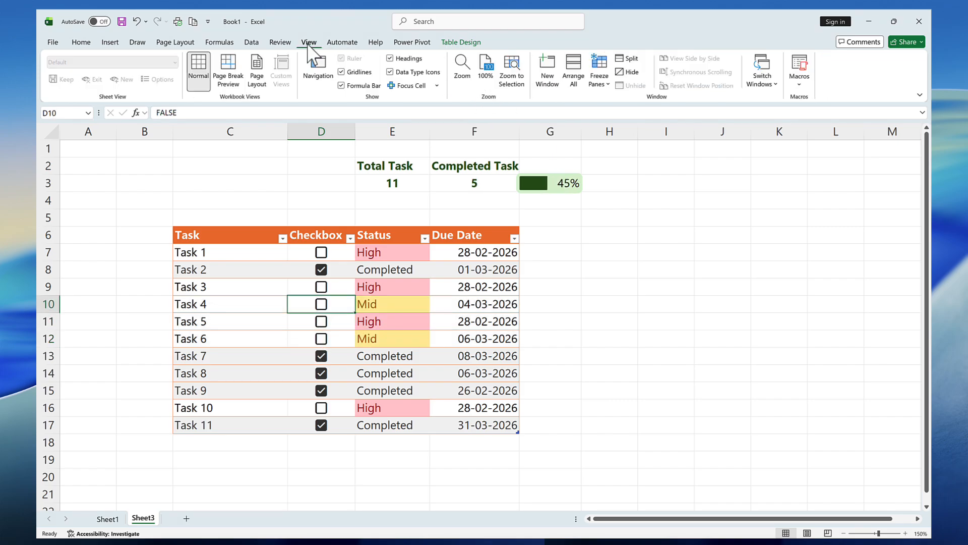
left_click(360, 73)
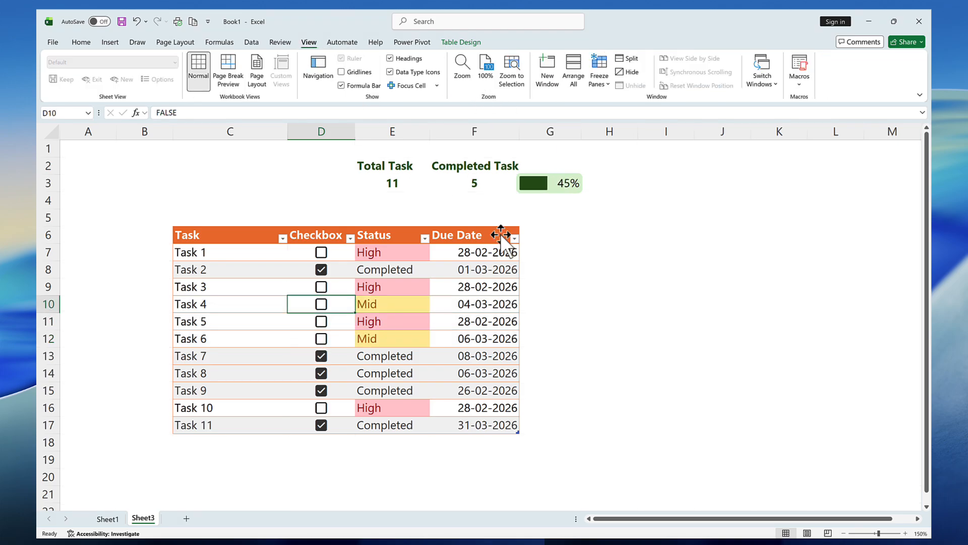
left_click(566, 264)
- Merge and centre C2:D2 and enter the title Task Tracker in it
left_click(275, 169)
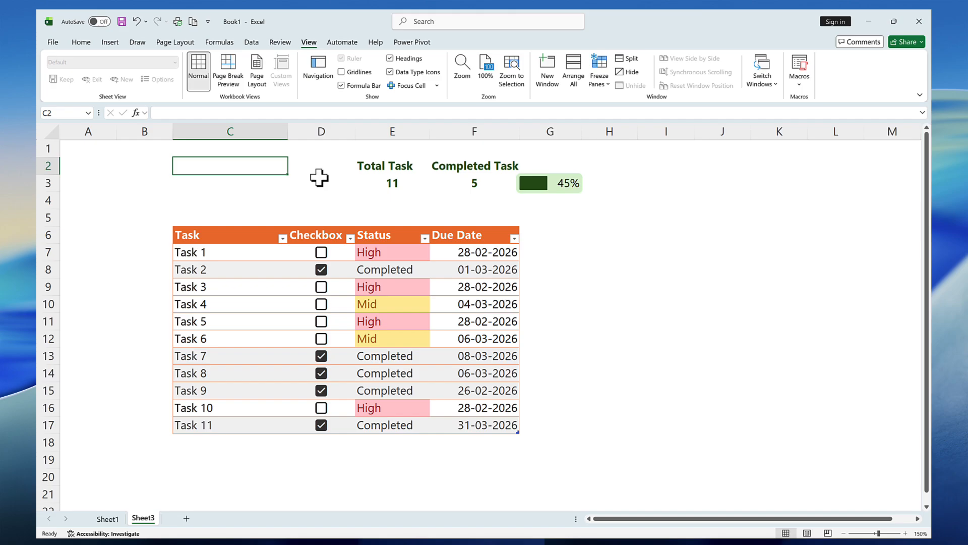
left_click_drag(252, 167, 313, 171)
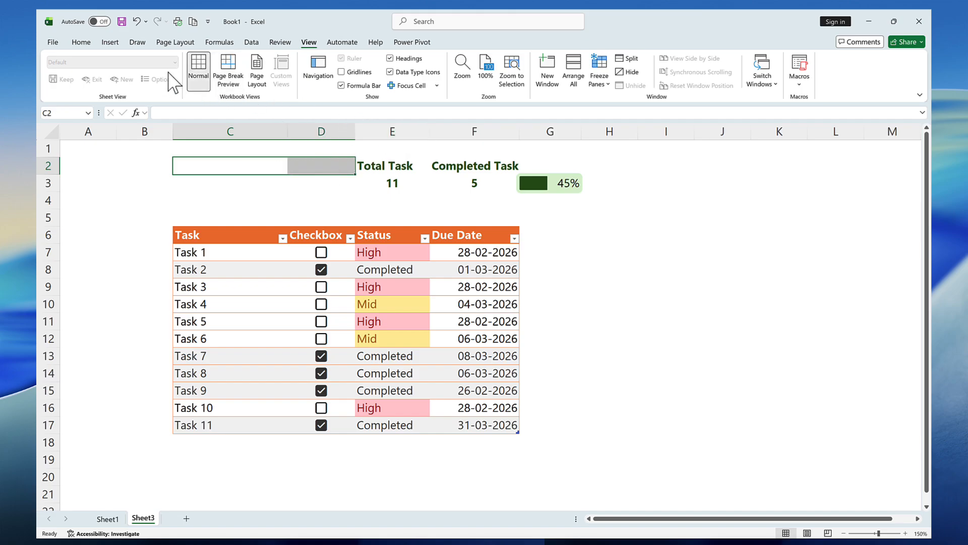
left_click(82, 43)
left_click(370, 79)
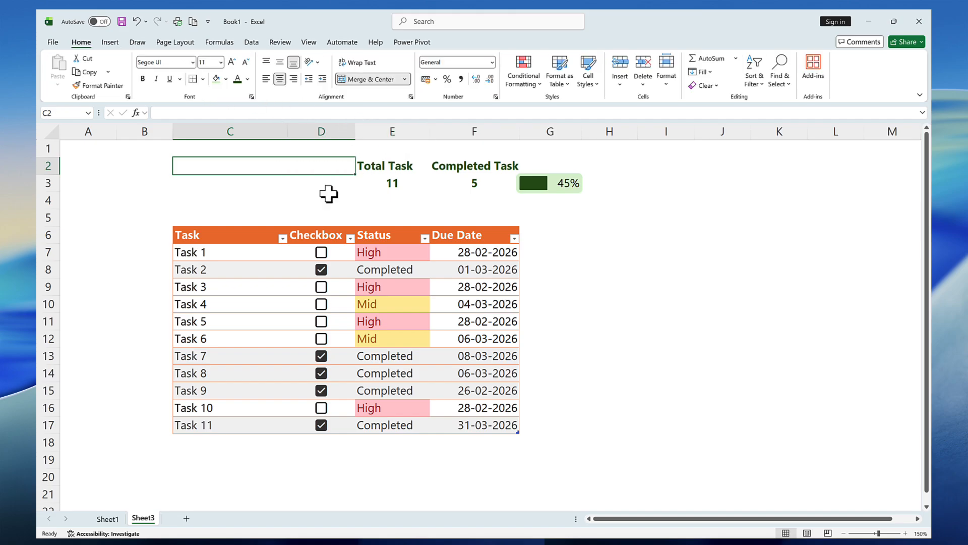
type("Task Tracker")
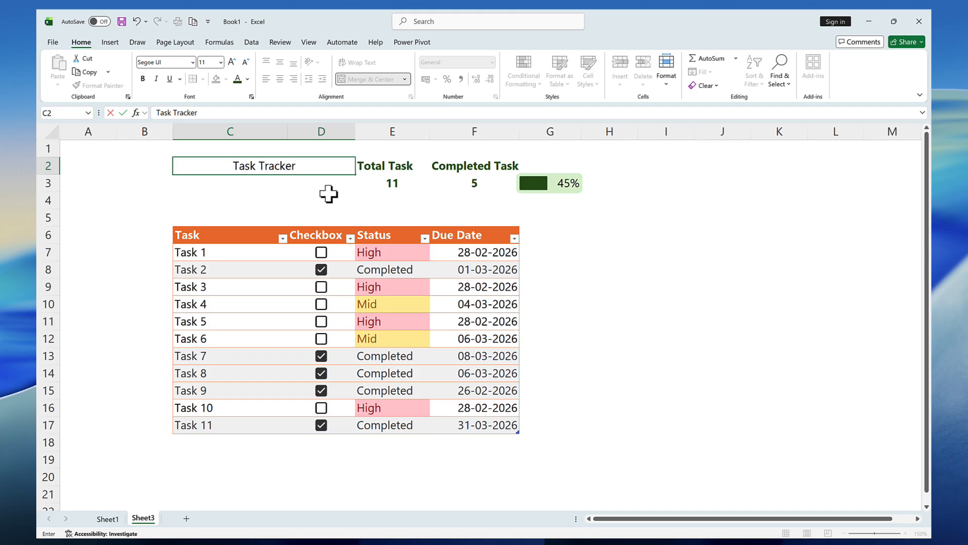
key("ctrl+Return")
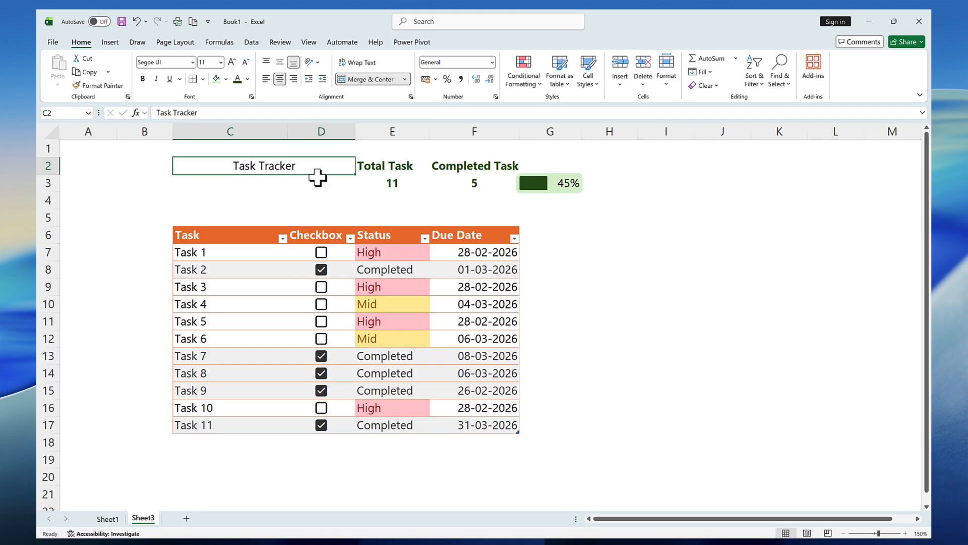
- Format the Task Tracker title as bold at font size 14
left_click(232, 62)
left_click(232, 62)
left_click(143, 79)
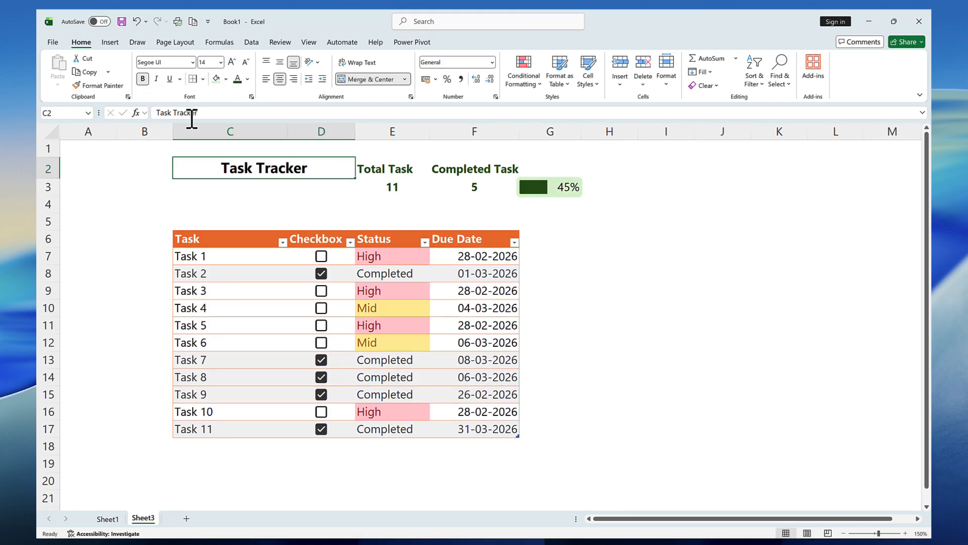
- Right-align the Task Tracker title and add trailing spaces to separate it from the Total Task label
left_click(294, 79)
left_click(357, 112)
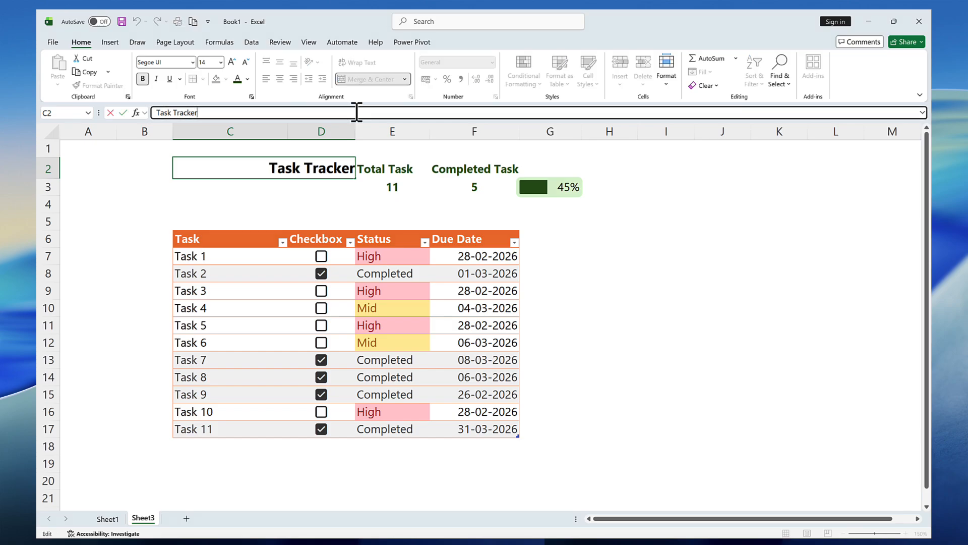
left_click(208, 174)
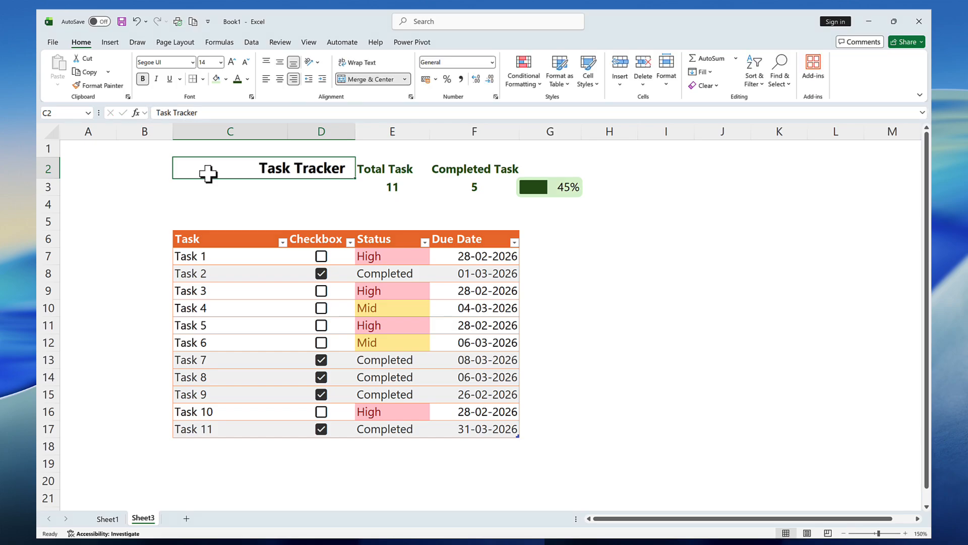
- Insert a checklist icon beside the Task Tracker title in column C, shrink it to fit above the table, and tilt it slightly
left_click(110, 42)
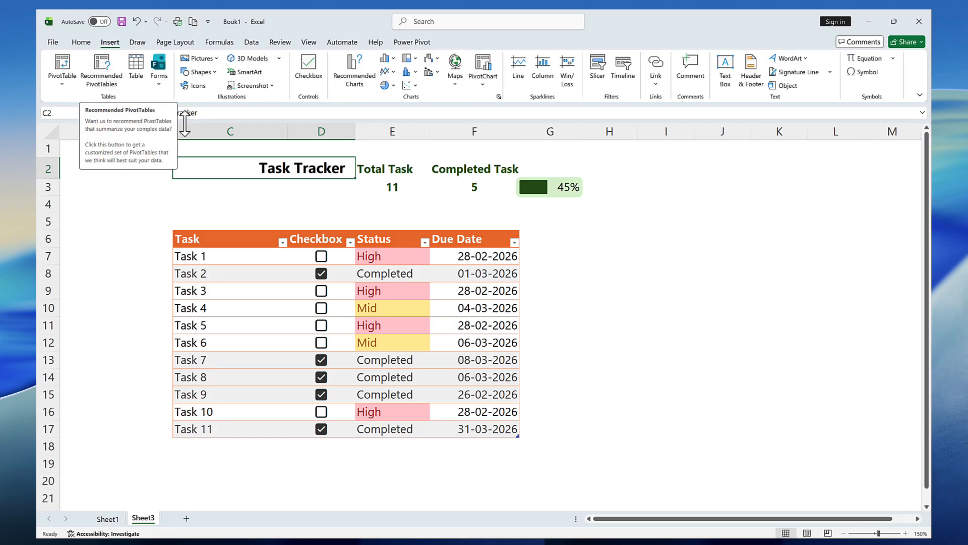
left_click(198, 86)
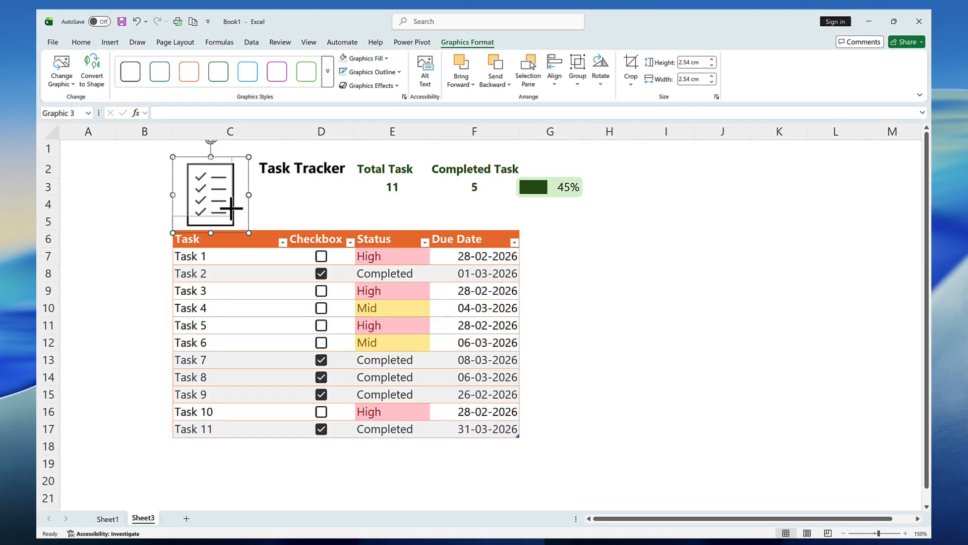
left_click_drag(252, 236, 227, 225)
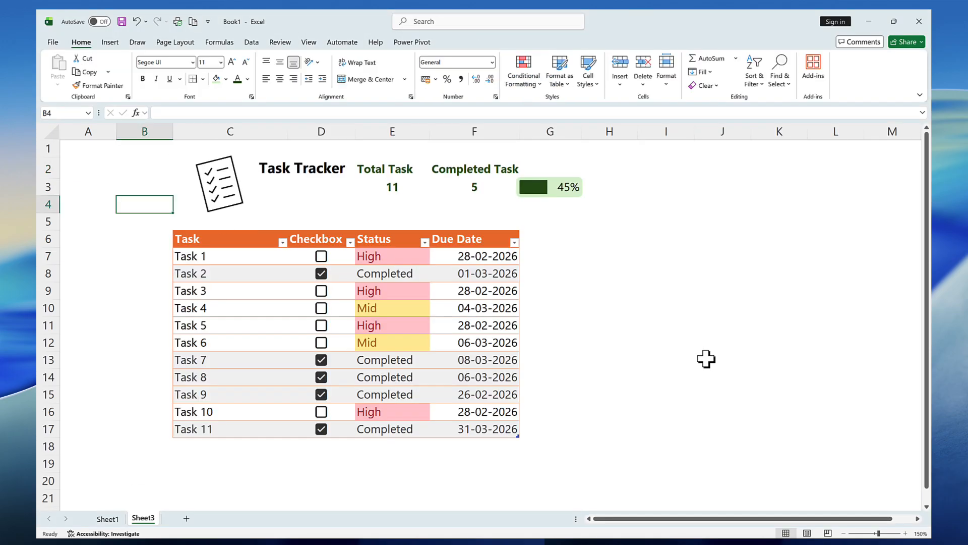
left_click(625, 331)
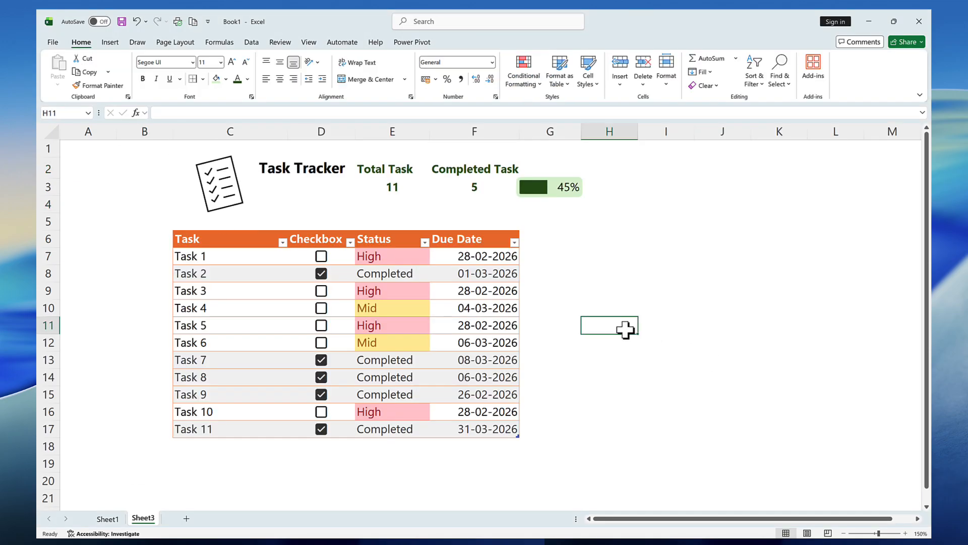